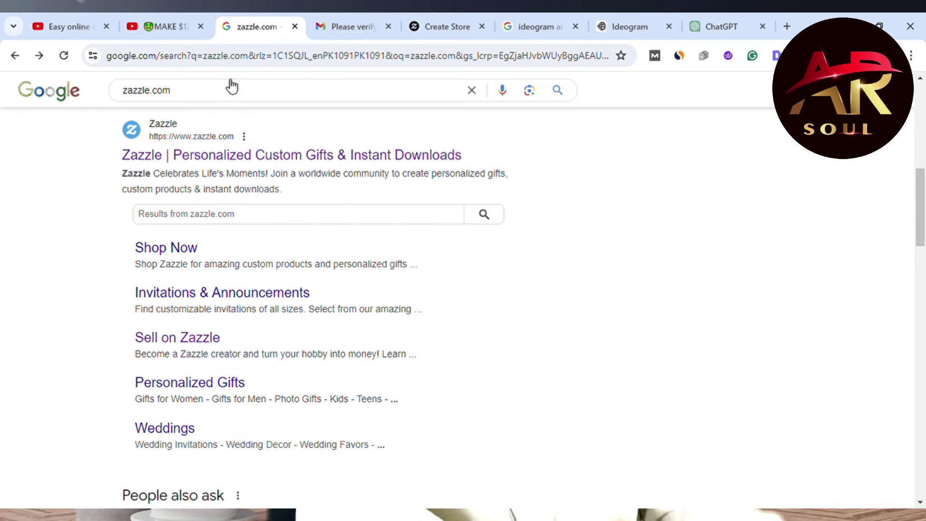
- Open the main Zazzle website from the Google search results
scroll(268, 285, "down", 1)
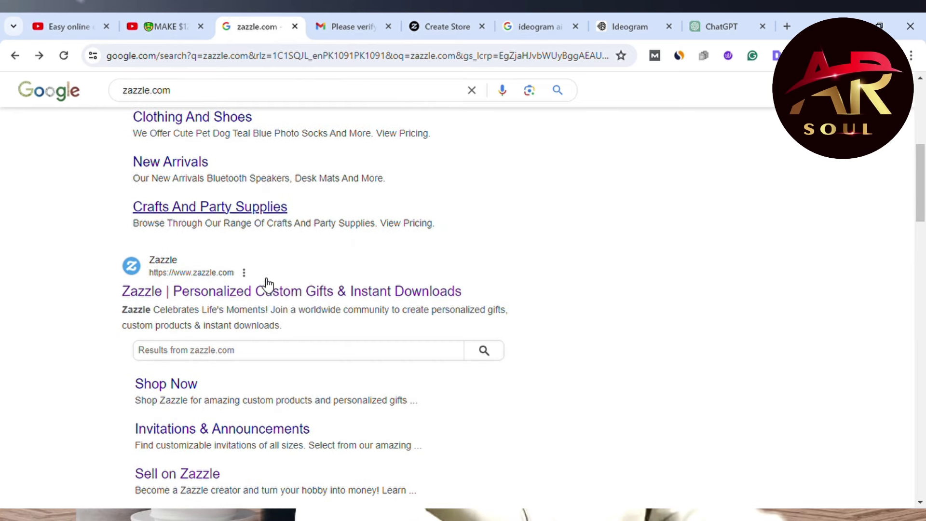
left_click(183, 292)
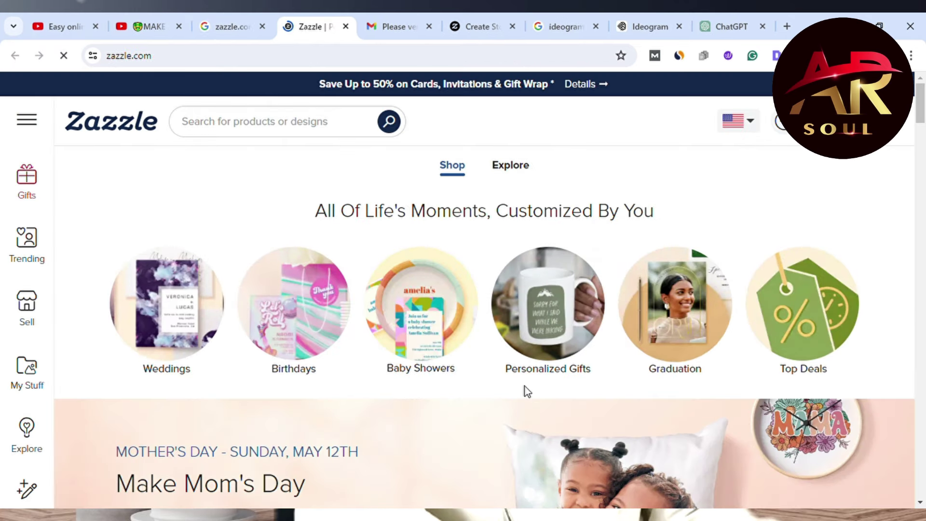
scroll(505, 378, "down", 5)
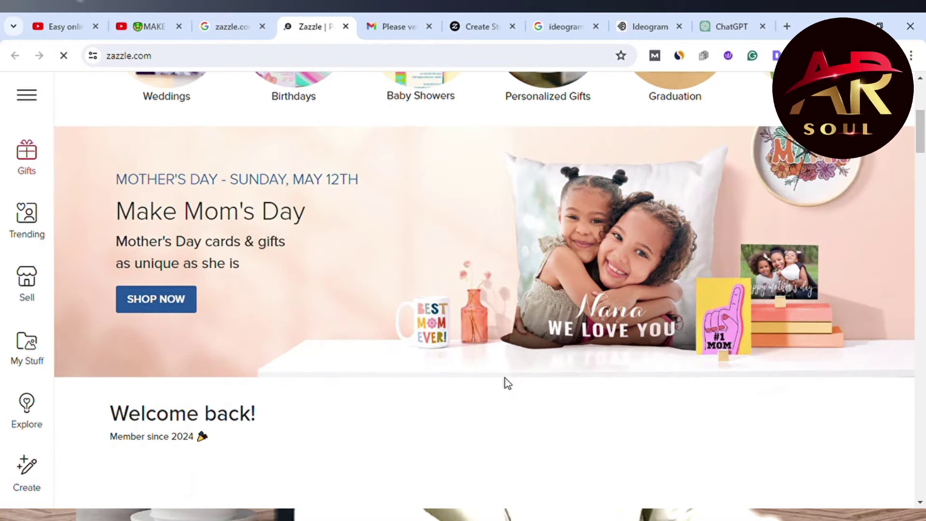
scroll(507, 384, "up", 2)
scroll(507, 384, "up", 1)
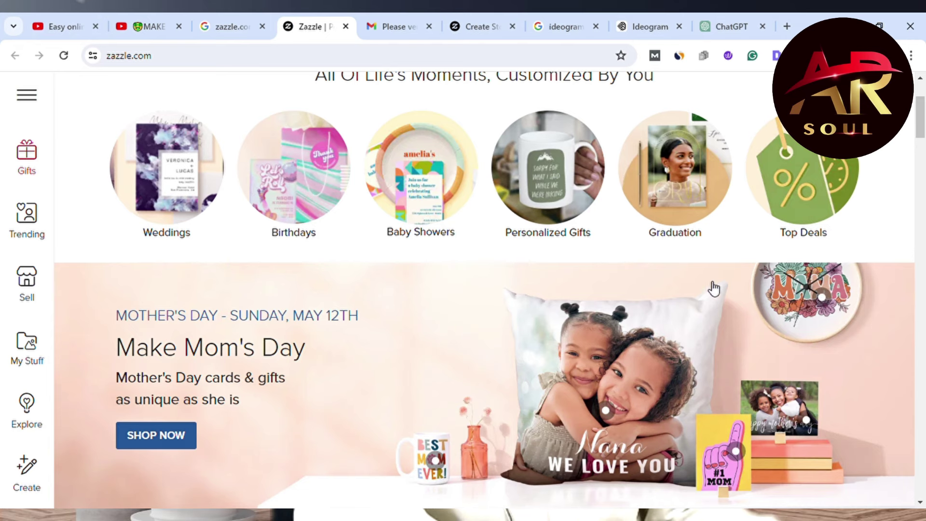
- Look through the Zazzle homepage's discounted products, gifting ideas, featured creators and licensed stores
scroll(666, 291, "down", 15)
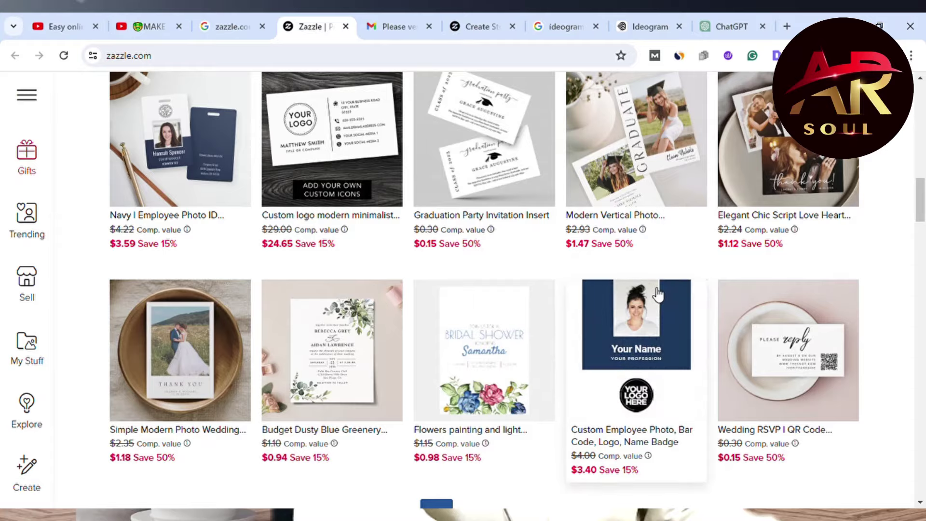
scroll(658, 293, "down", 10)
scroll(661, 294, "up", 4)
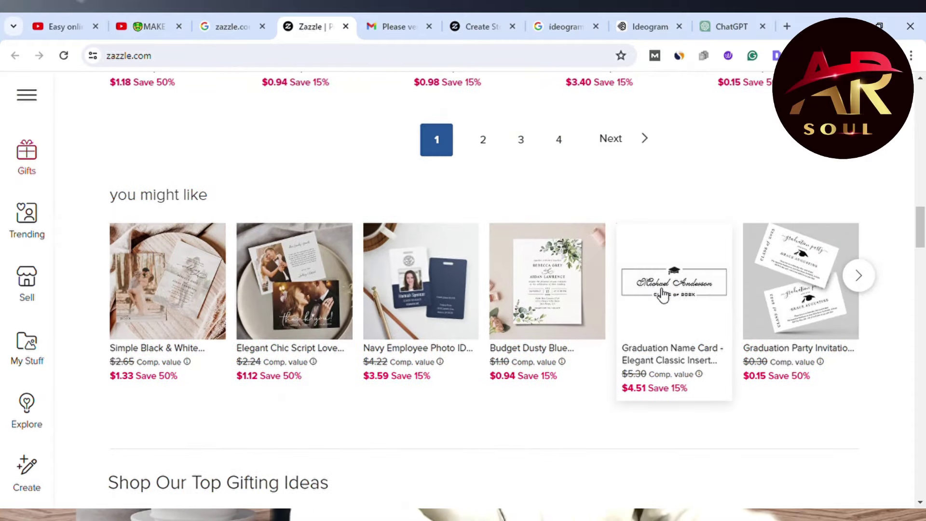
scroll(661, 295, "down", 5)
scroll(662, 295, "down", 3)
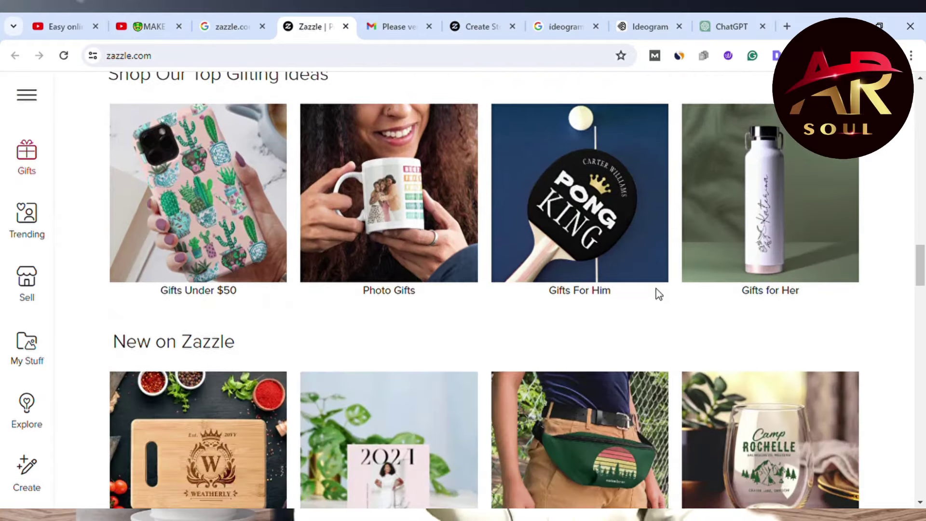
scroll(662, 295, "down", 5)
scroll(661, 294, "down", 6)
scroll(661, 294, "down", 10)
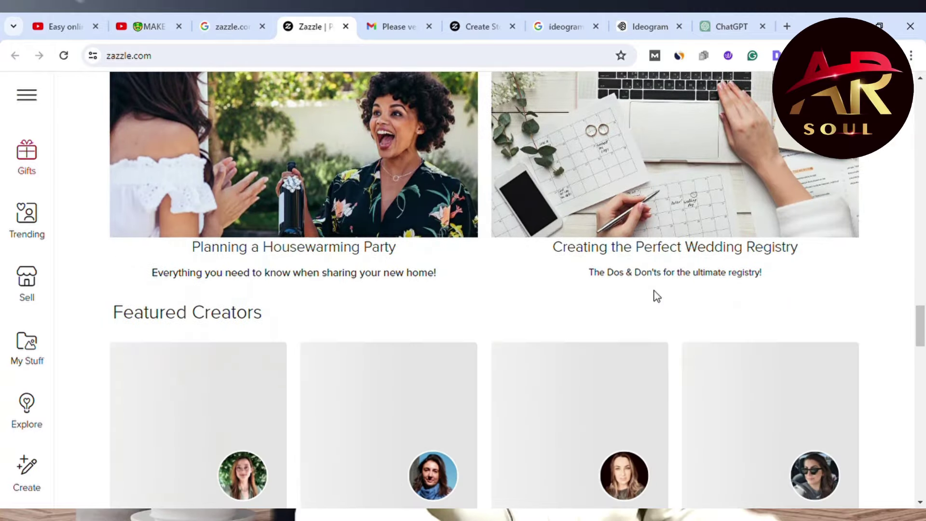
scroll(658, 298, "down", 13)
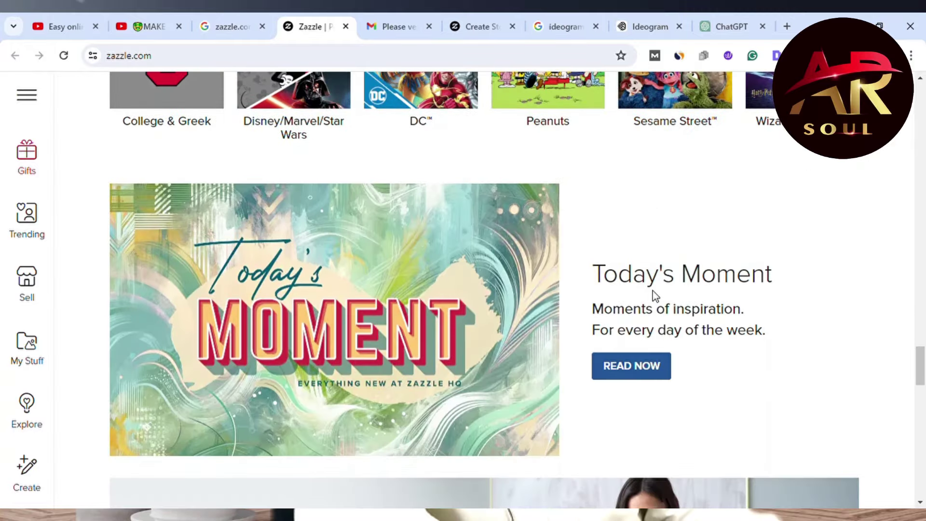
scroll(654, 295, "up", 13)
scroll(651, 280, "up", 15)
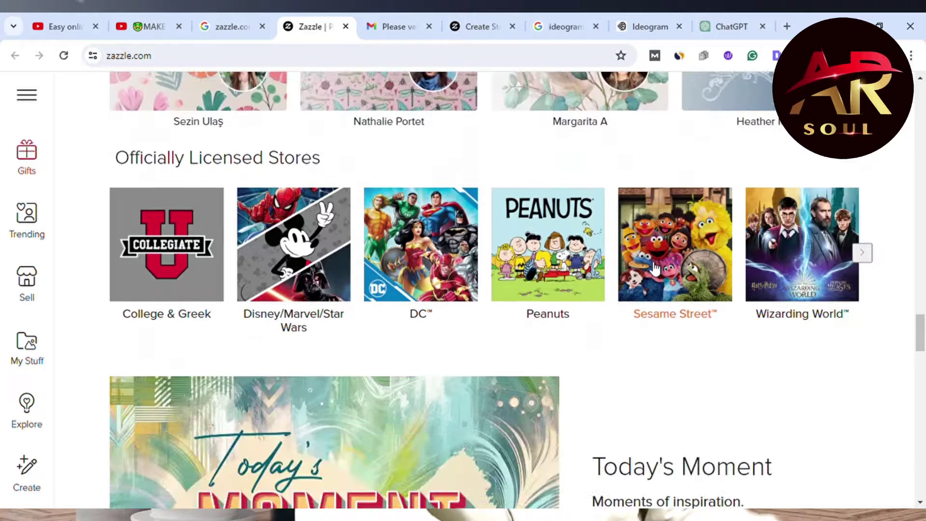
scroll(647, 269, "up", 15)
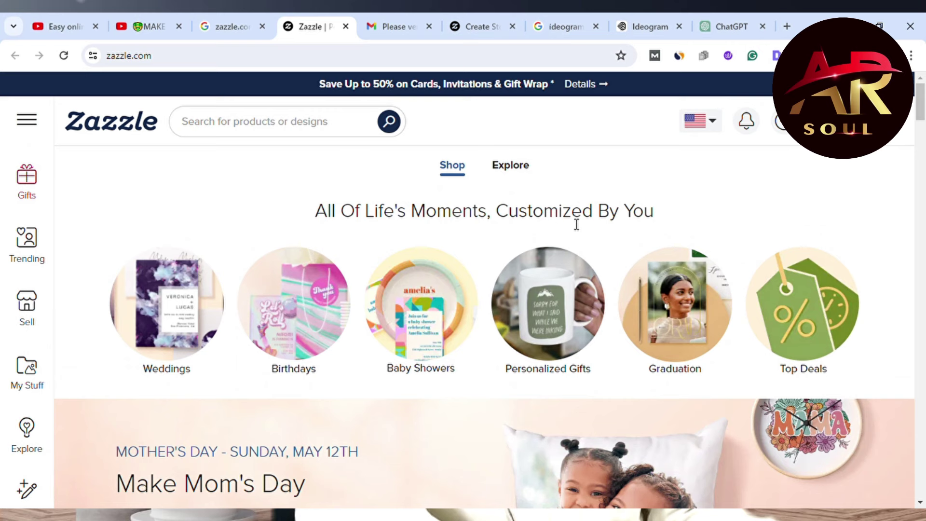
- Switch to Gmail and read Zazzle's message about verifying the account's email address
left_click(477, 28)
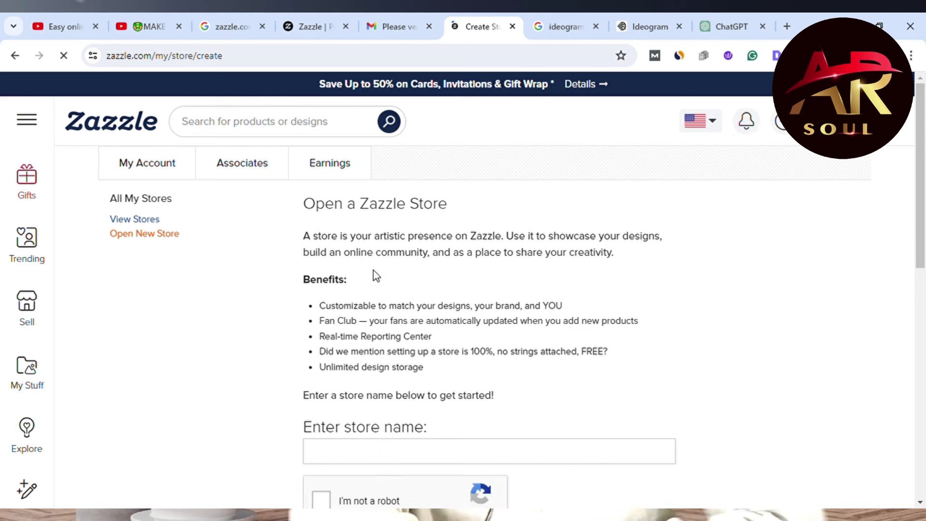
left_click(407, 26)
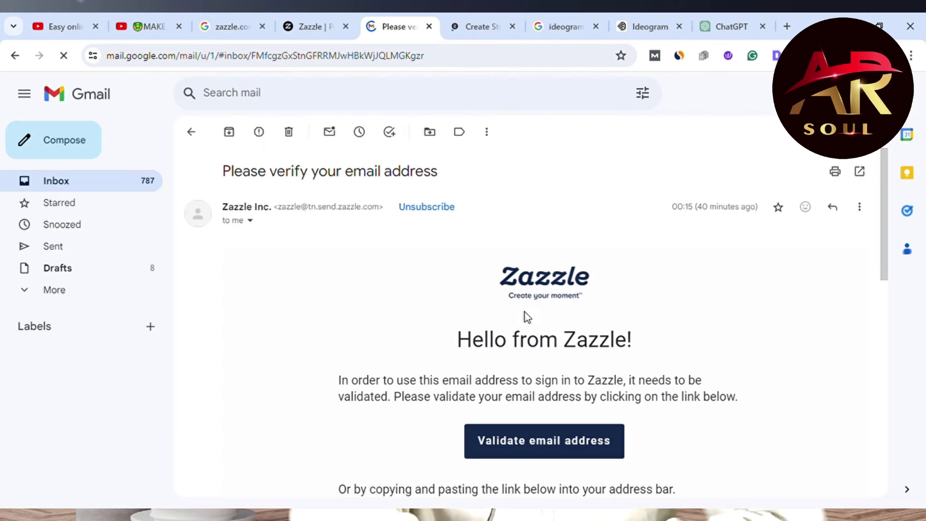
scroll(527, 317, "down", 1)
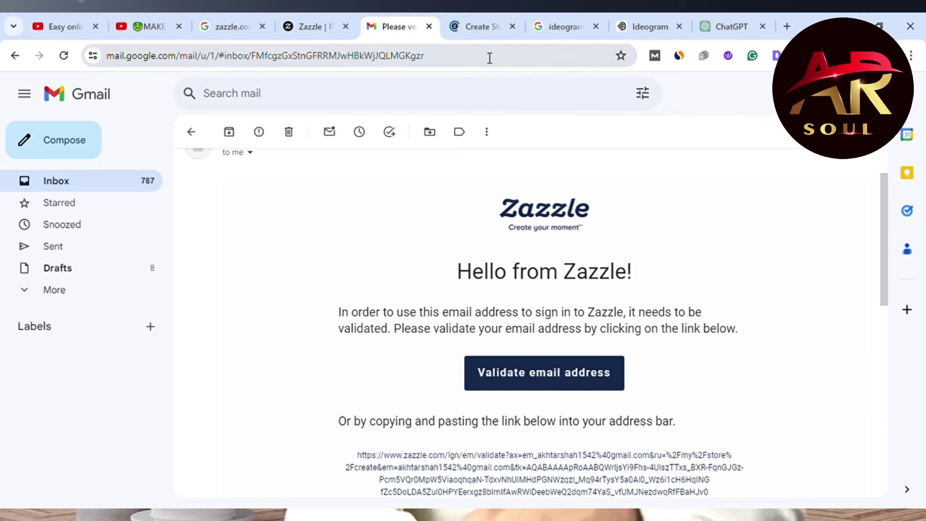
- Return to Zazzle's store creation page and create a store under the owner's name, completing the robot check
left_click(475, 28)
scroll(463, 302, "down", 3)
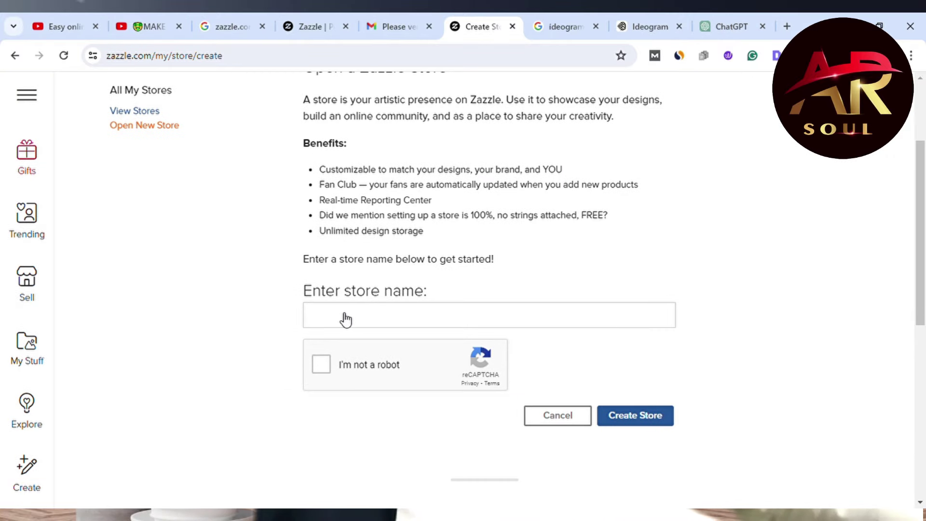
left_click(341, 323)
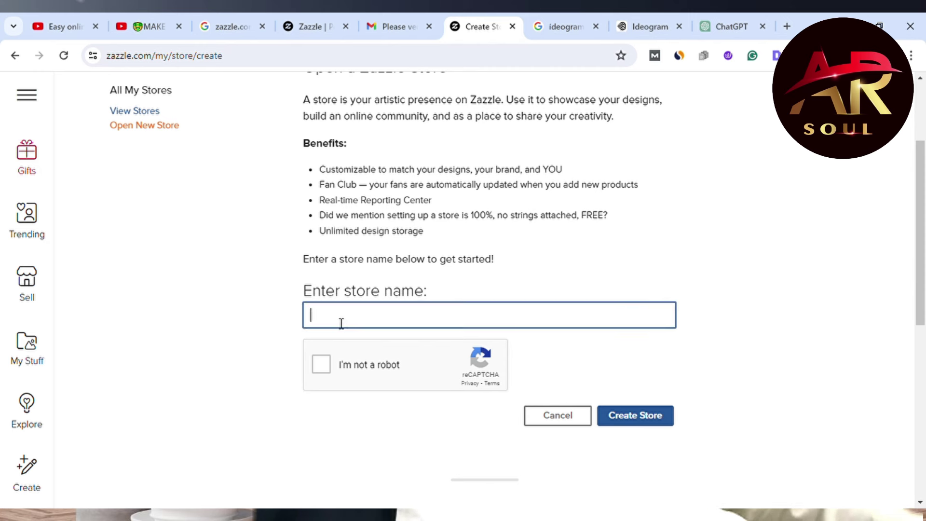
type("akhtarshh")
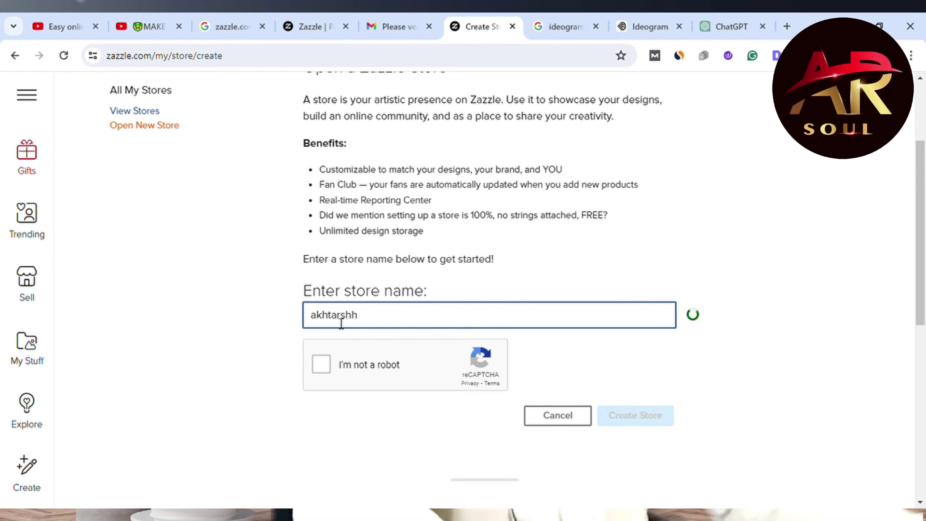
key("BackSpace")
type("ah")
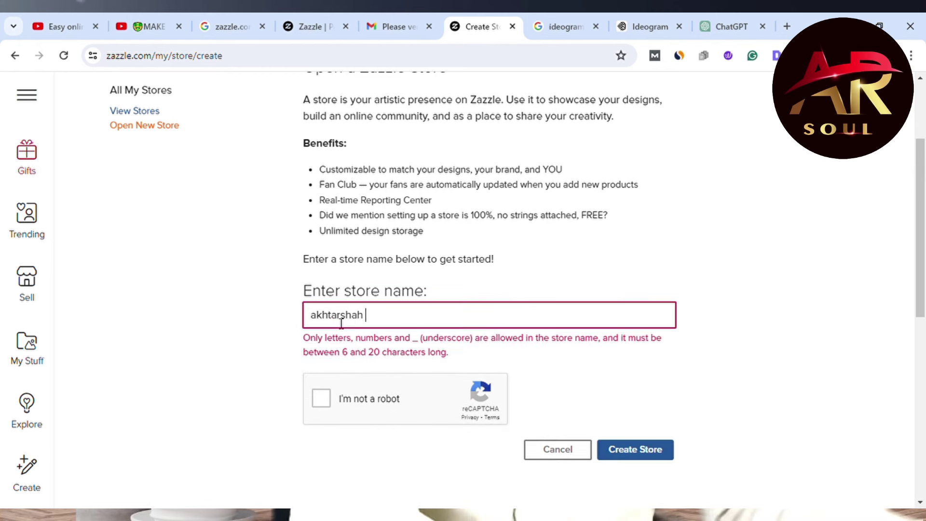
key("BackSpace")
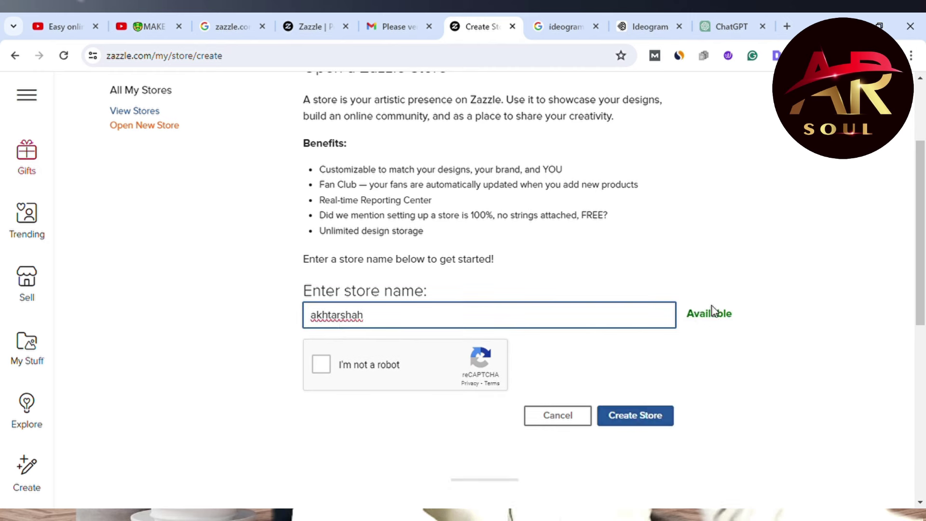
left_click(328, 367)
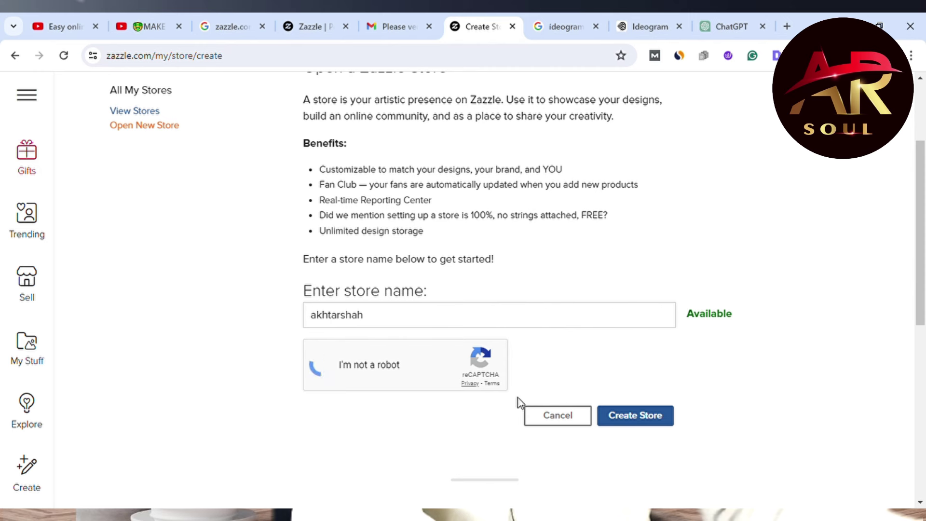
left_click(649, 422)
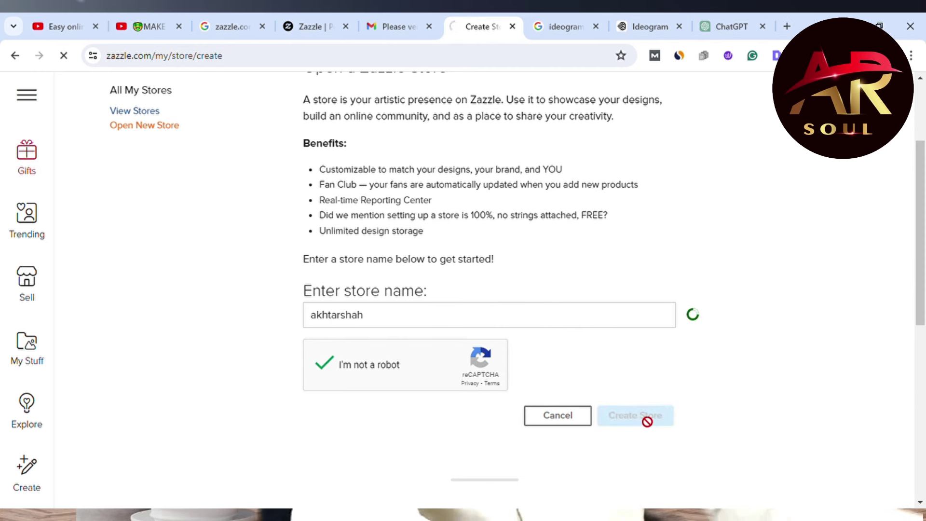
- Set the store's tagline to "sell as you want" in the store information settings
scroll(430, 321, "down", 1)
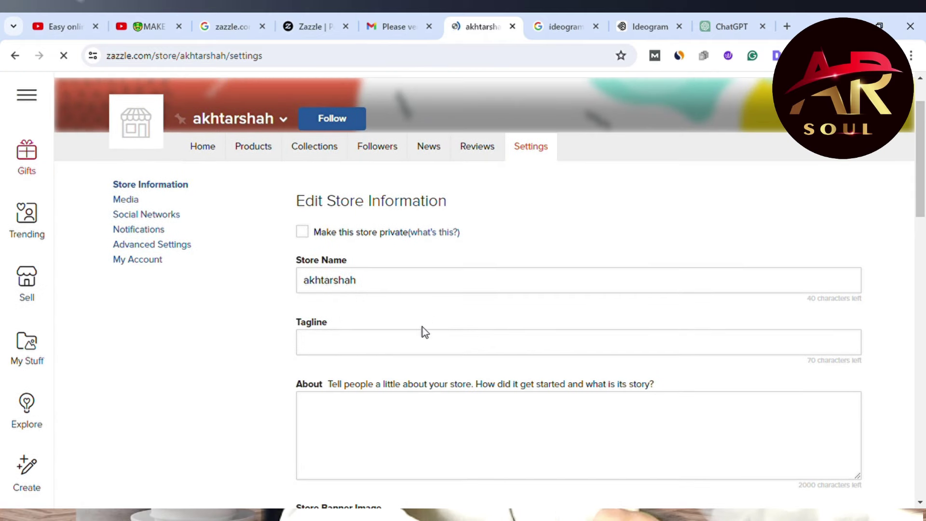
left_click(325, 345)
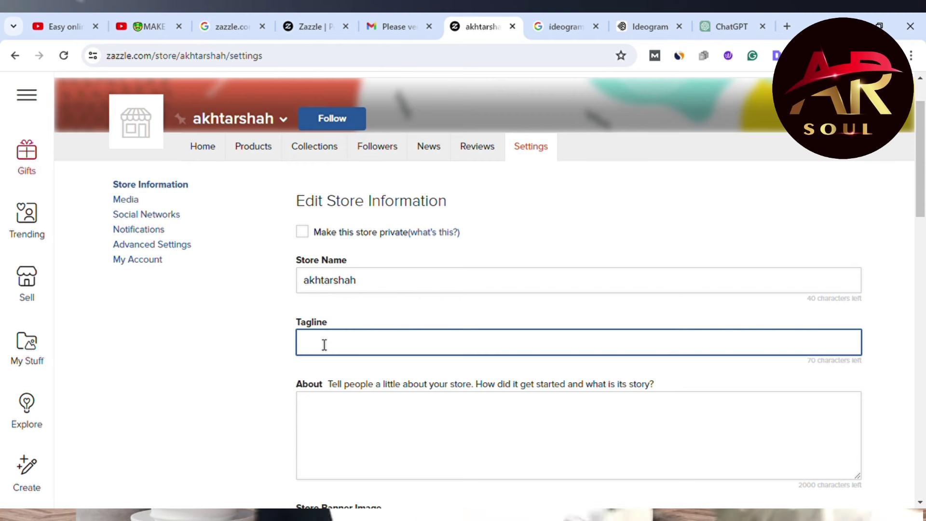
scroll(325, 345, "down", 3)
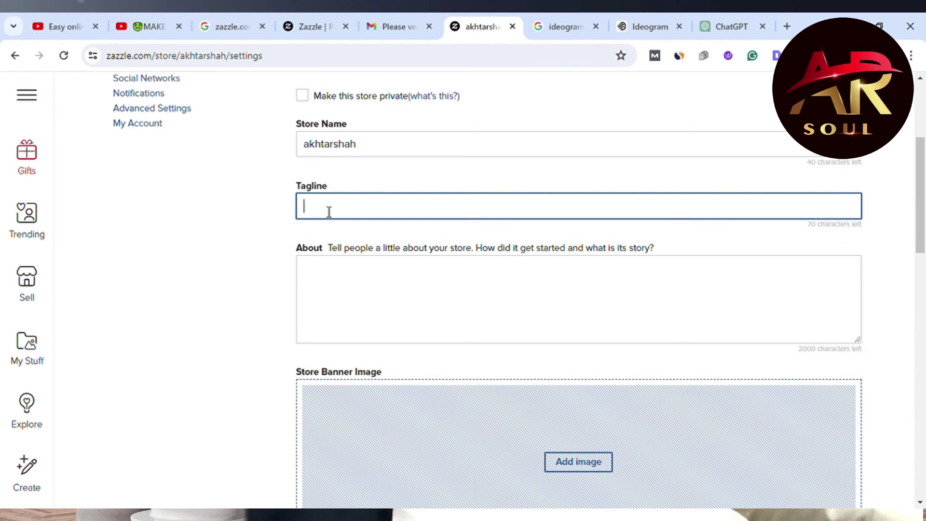
type("ll as y")
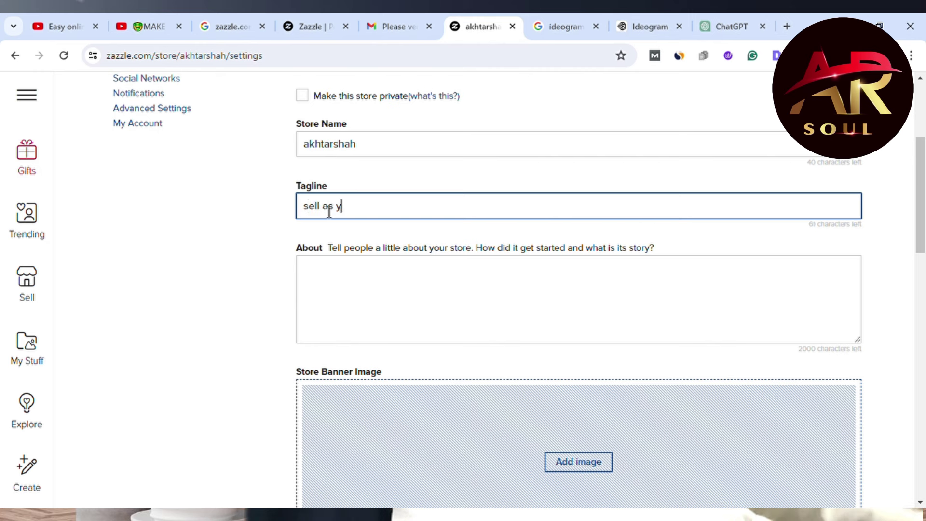
type("u ")
type("wont")
key("BackSpace")
key("BackSpace")
key("BackSpace")
type("an")
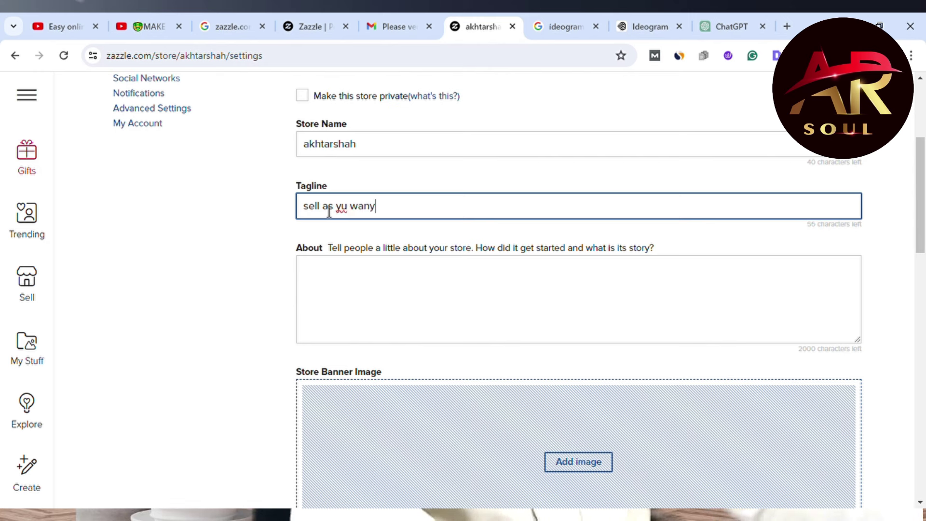
type("t")
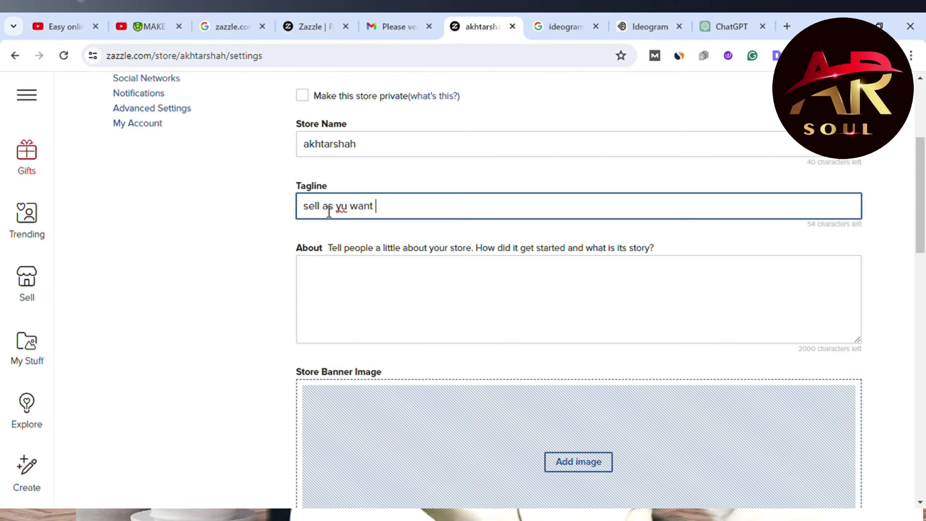
left_click(343, 213)
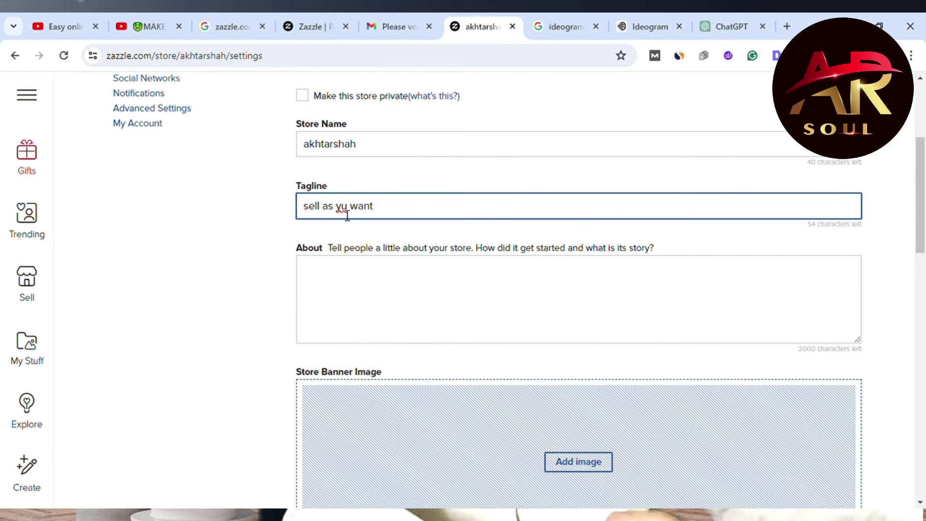
type("o")
left_click(412, 211)
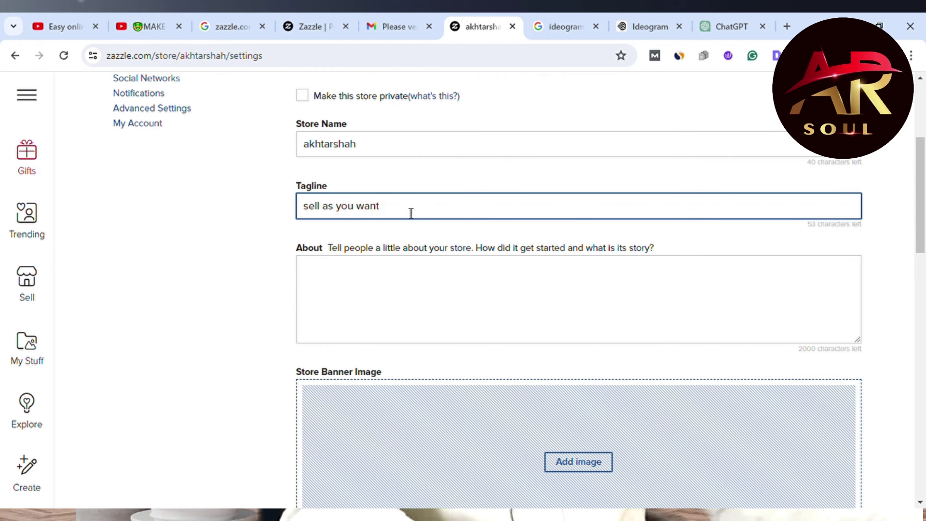
- Upload the "Online Earning With Gumroad" picture to the media library for the store banner image
left_click(366, 280)
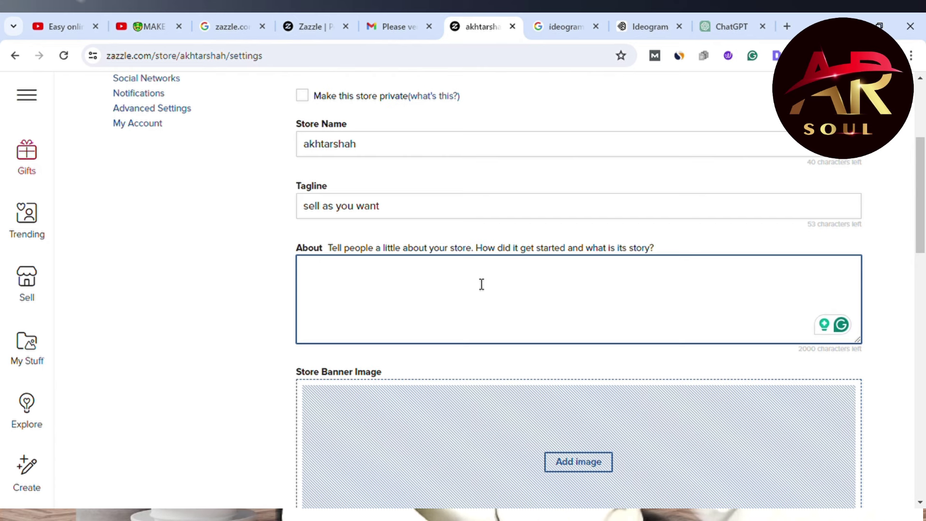
scroll(477, 290, "up", 1)
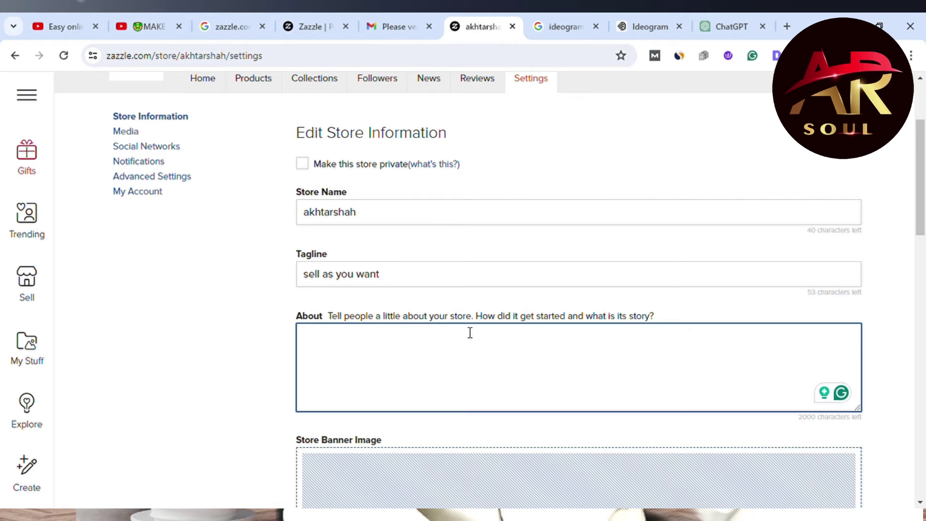
scroll(470, 333, "down", 2)
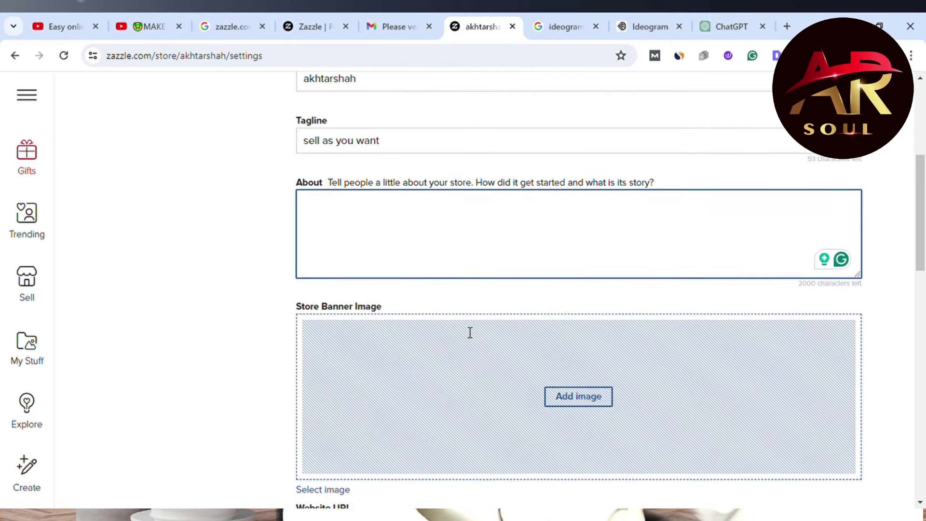
left_click(574, 399)
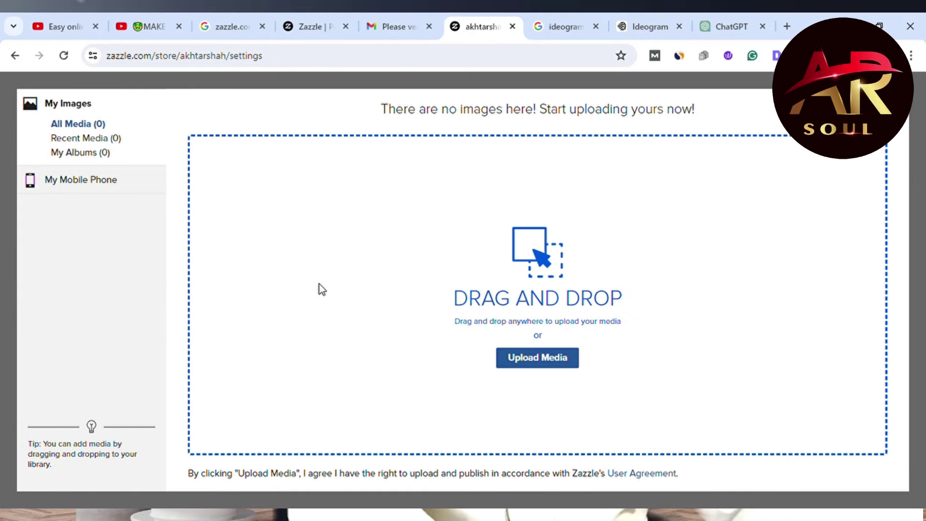
left_click(528, 364)
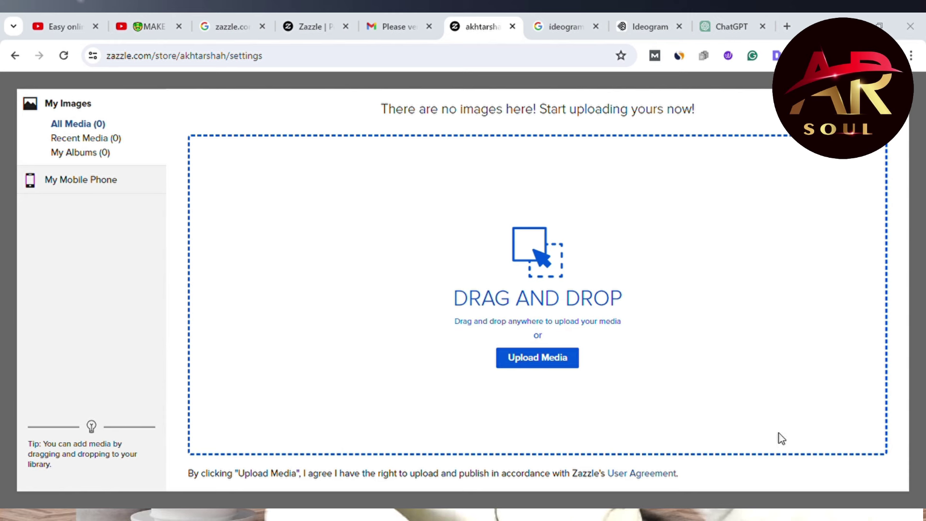
left_click(806, 483)
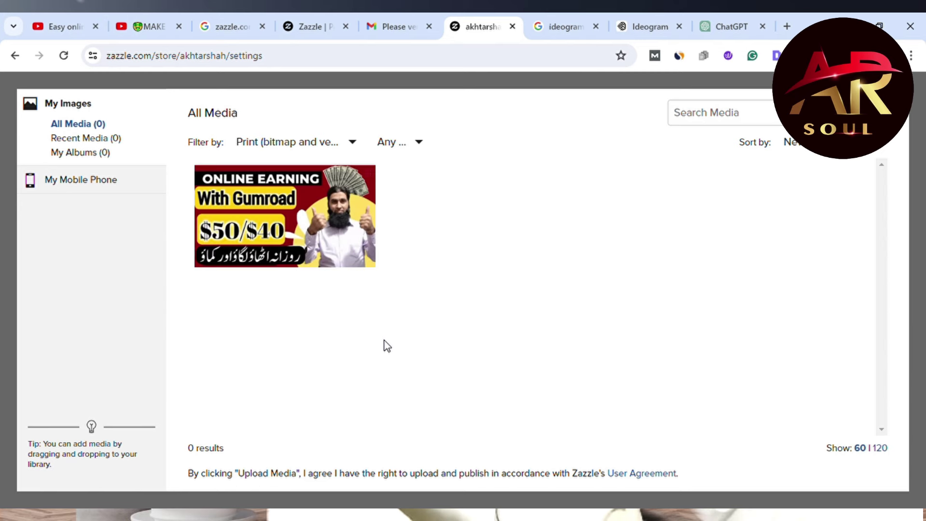
- Use the uploaded Gumroad picture as the store banner, cropping it to a full-width strip starting at the "ONLINE EARNING" heading
left_click(321, 222)
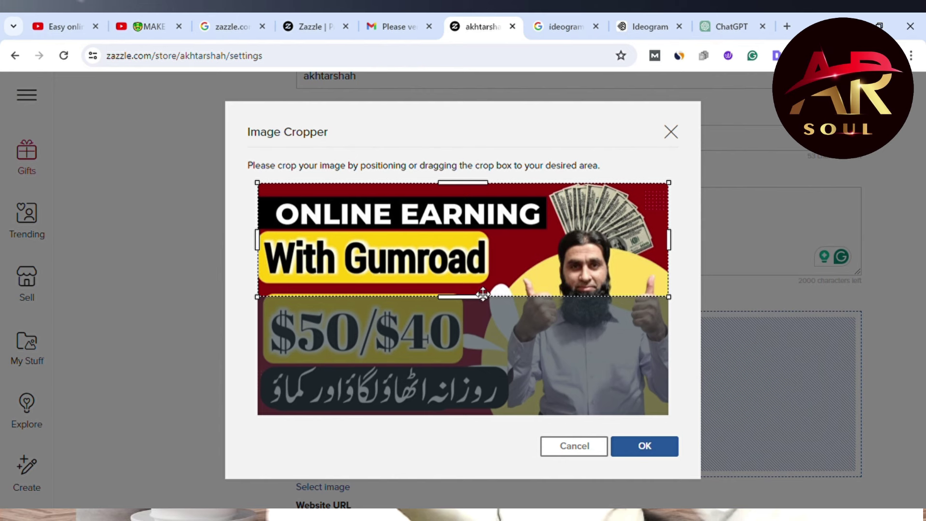
left_click_drag(481, 249, 497, 285)
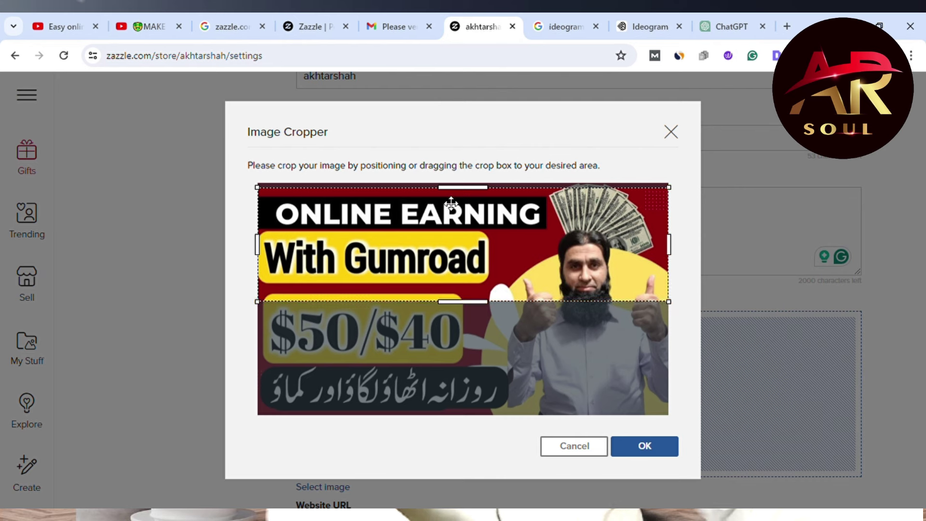
left_click_drag(456, 188, 454, 201)
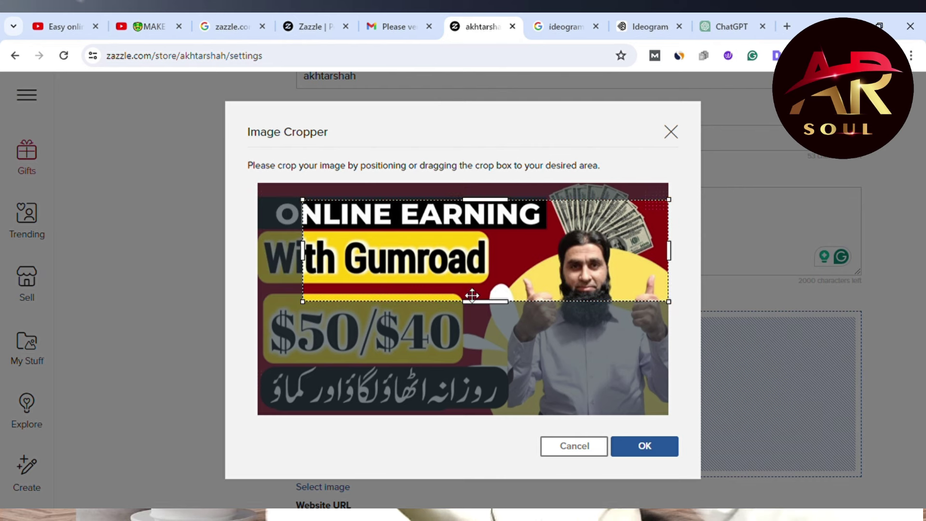
left_click_drag(481, 303, 483, 315)
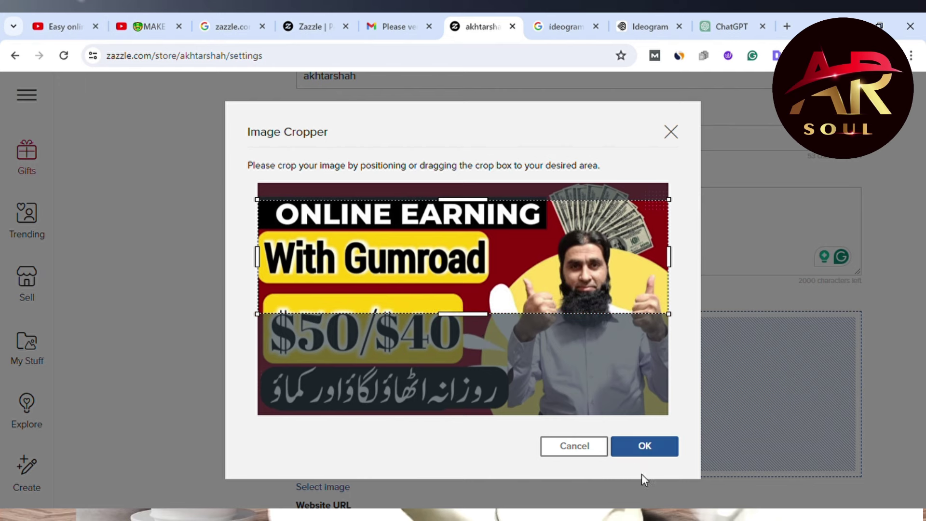
left_click(646, 452)
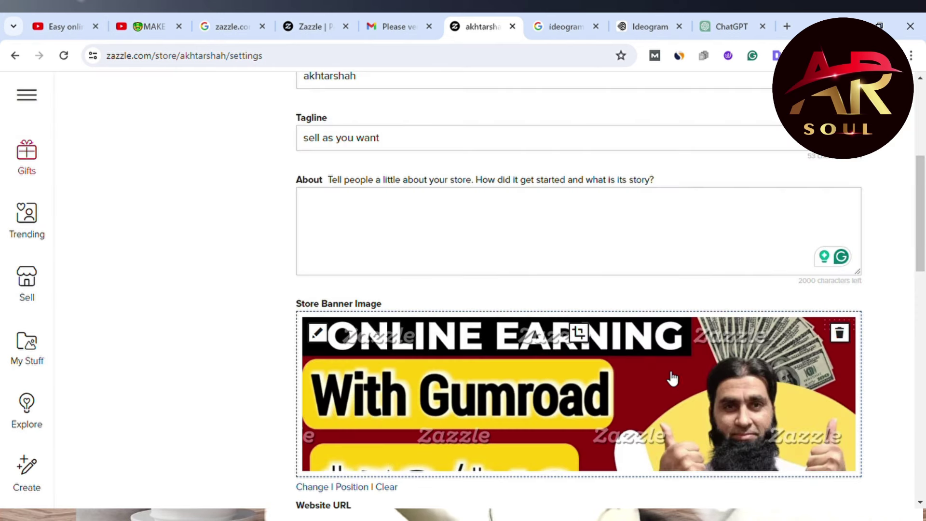
- Fill in the store's location information with city Lahore, state Punjab and country Pakistan
scroll(588, 361, "down", 4)
left_click(339, 327)
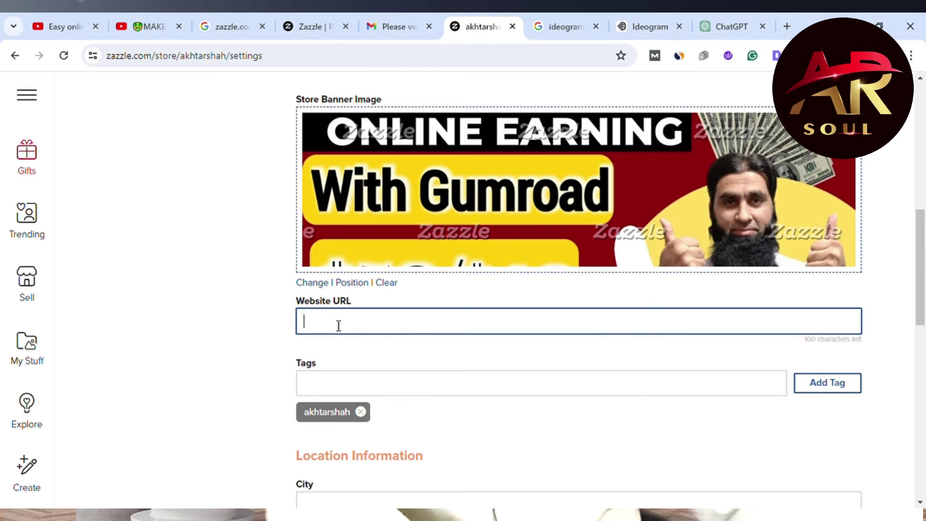
scroll(339, 326, "down", 5)
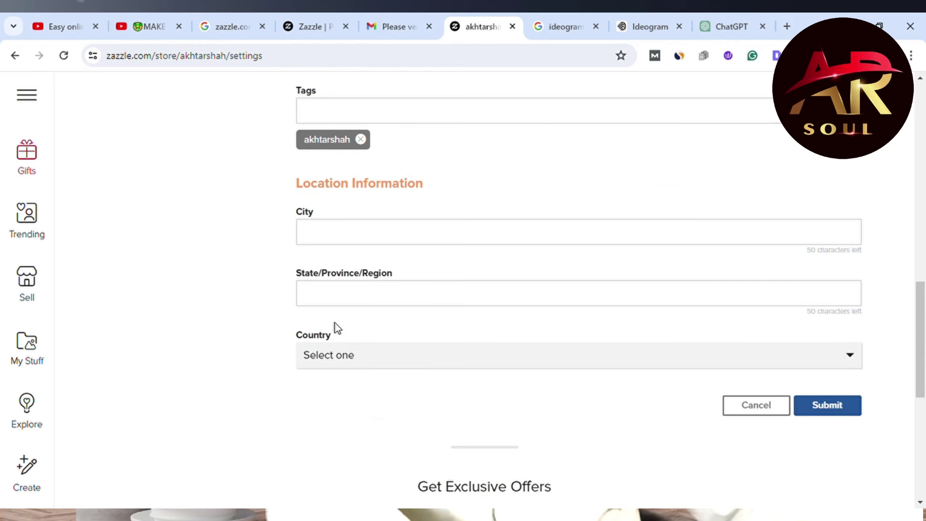
left_click(353, 235)
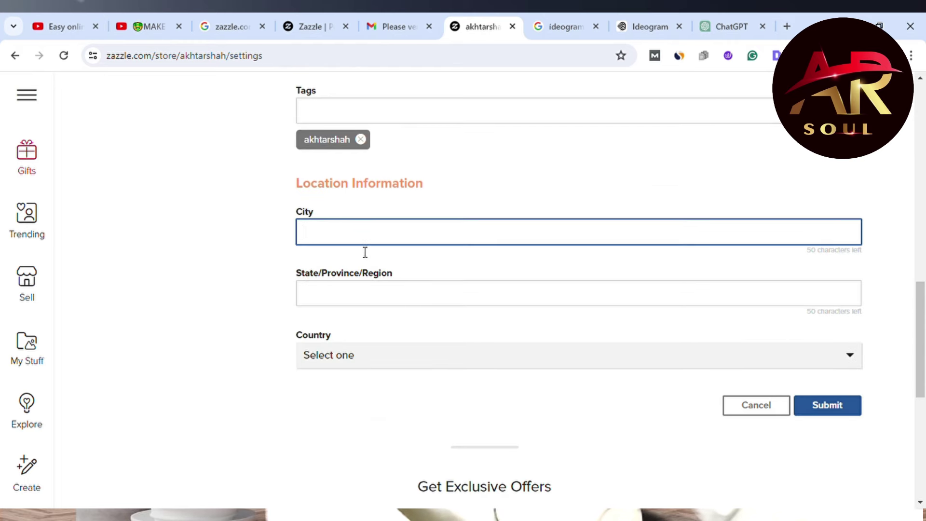
left_click(402, 265)
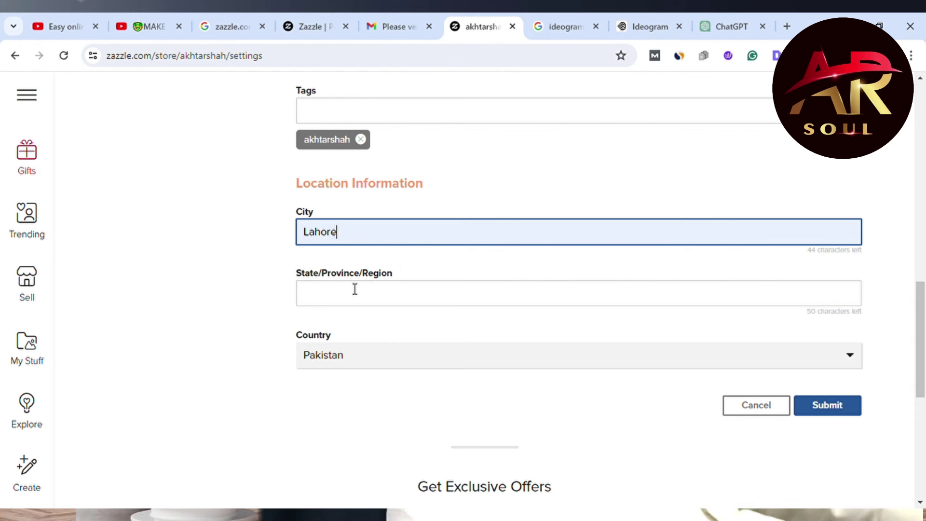
left_click(340, 291)
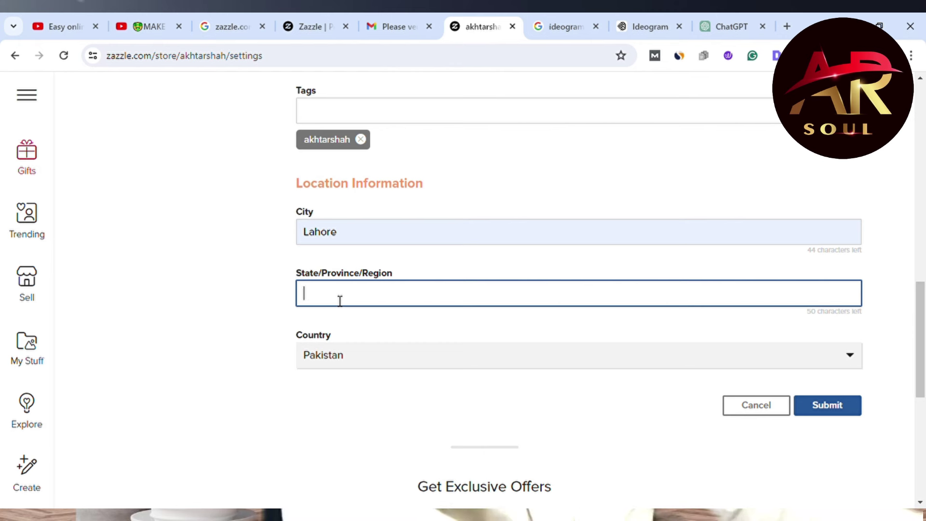
type("punja")
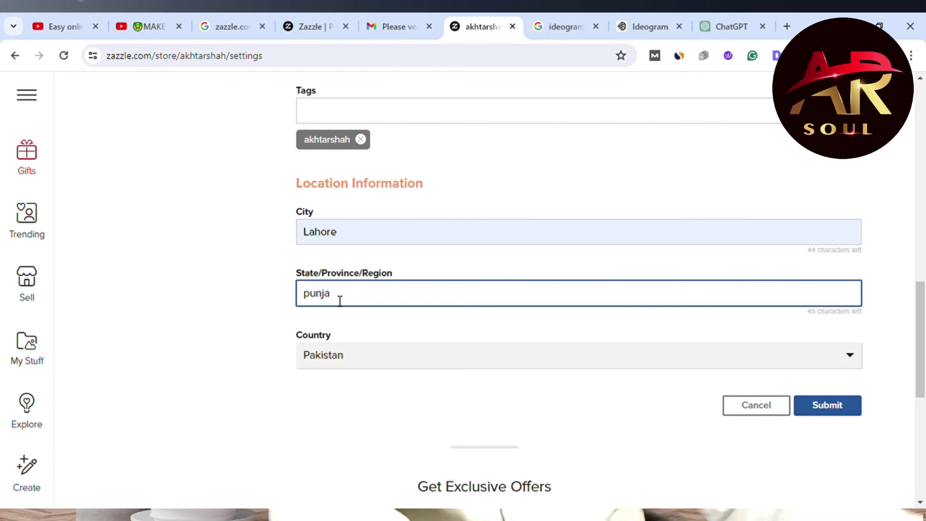
type("b")
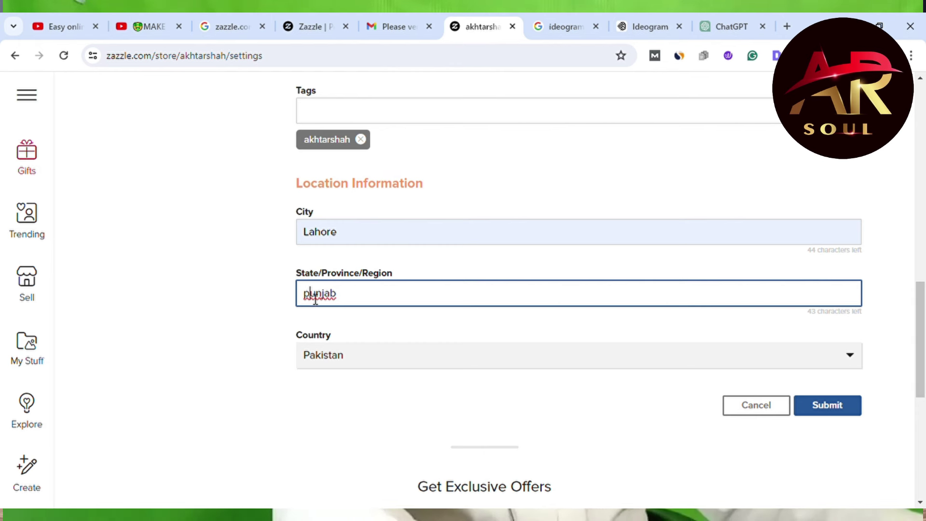
key("BackSpace")
type("P")
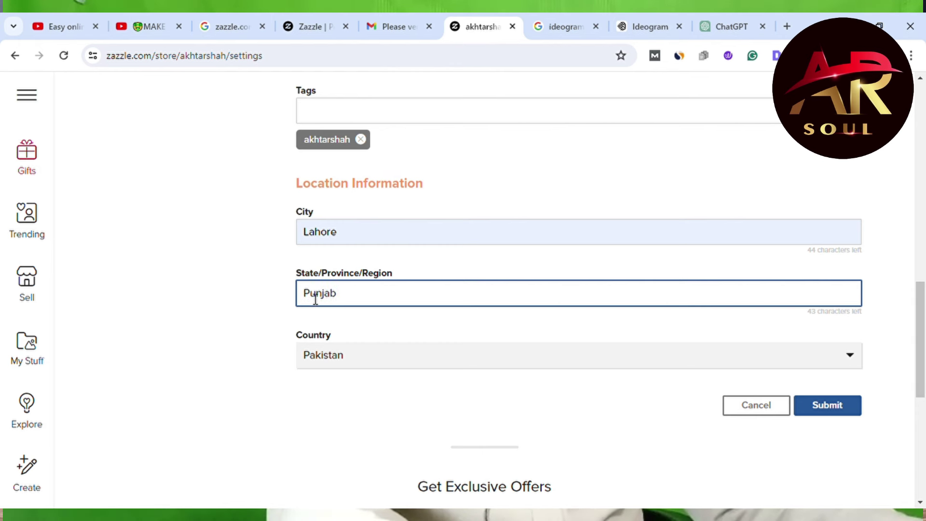
left_click(350, 357)
- Submit the store information and start designing products for the new store
scroll(407, 366, "down", 3)
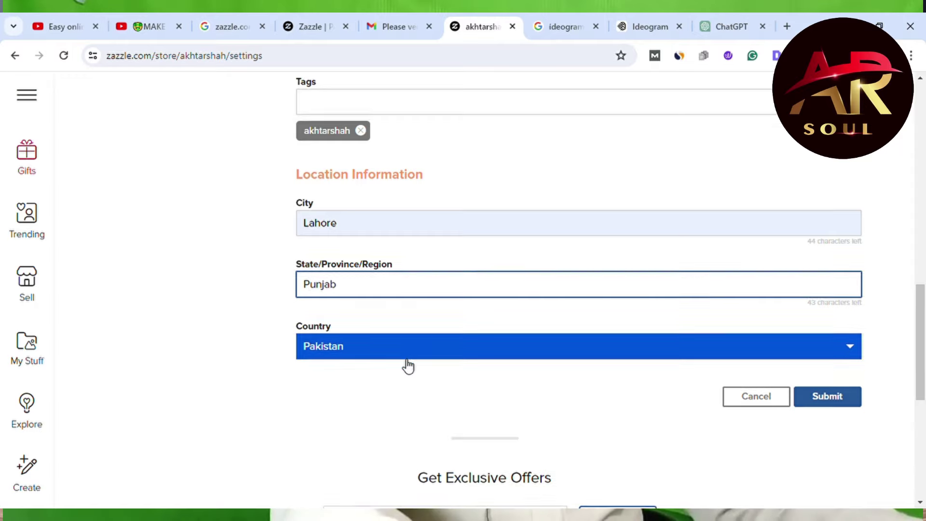
scroll(810, 279, "up", 1)
left_click(842, 274)
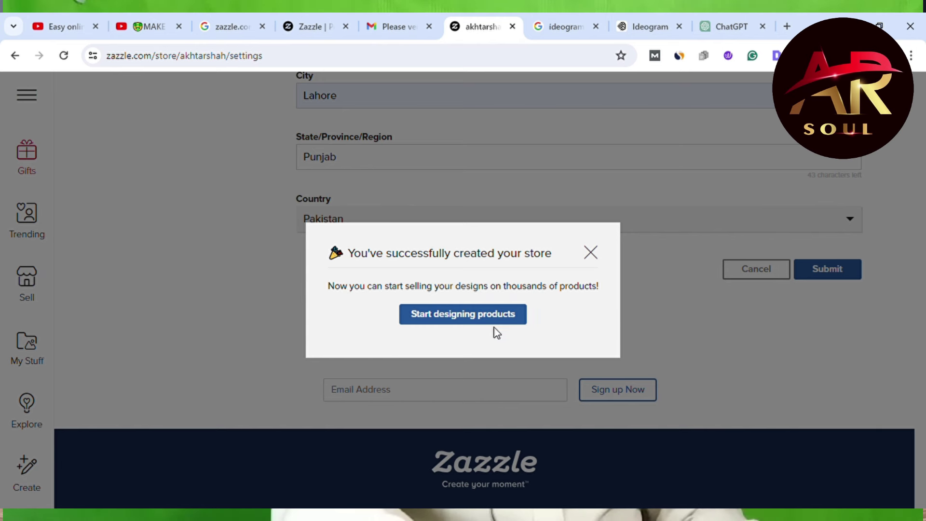
left_click(449, 317)
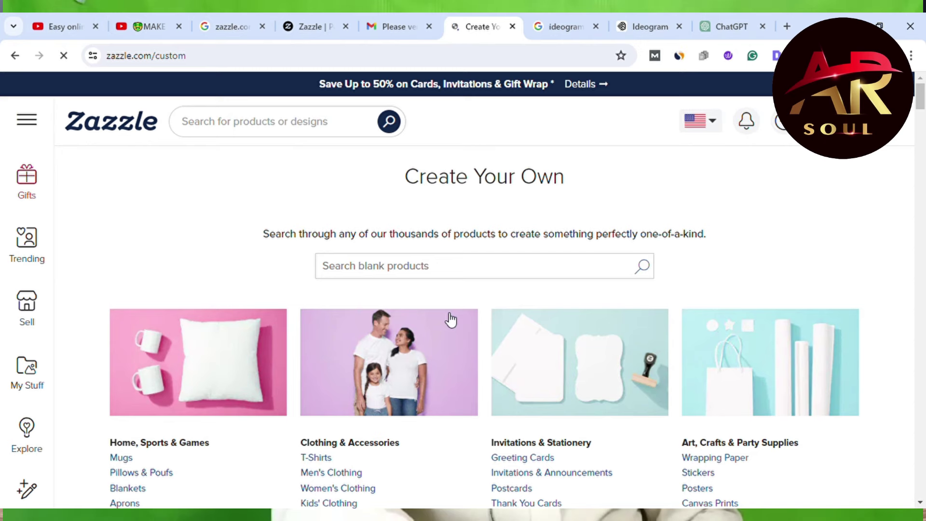
- Examine the blank product categories for home, clothing, invitations and art supplies on the Create Your Own page
scroll(283, 296, "down", 4)
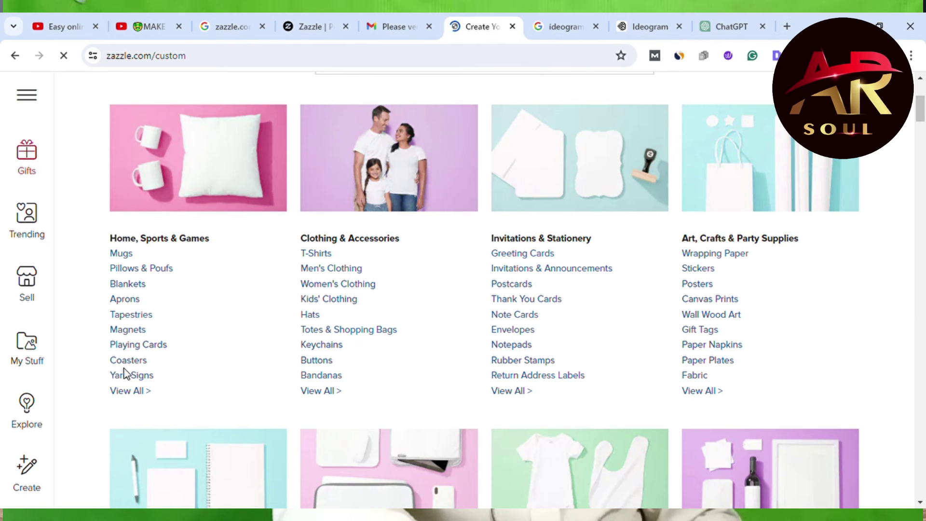
scroll(145, 367, "down", 2)
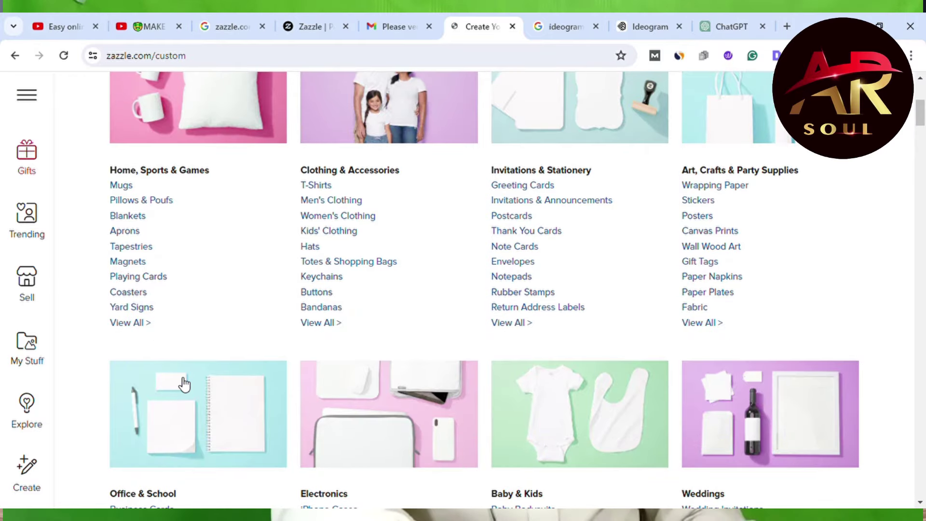
scroll(183, 381, "down", 2)
scroll(182, 378, "up", 2)
scroll(199, 333, "up", 4)
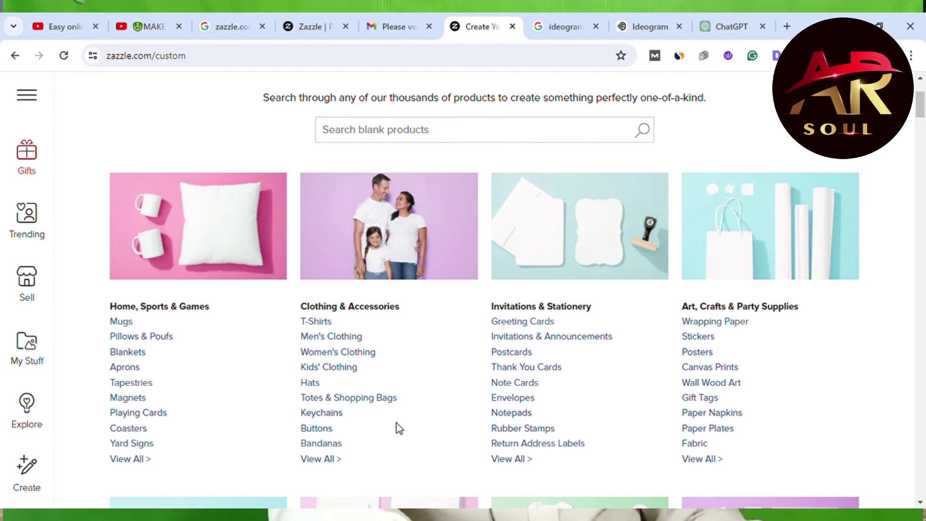
scroll(381, 432, "down", 1)
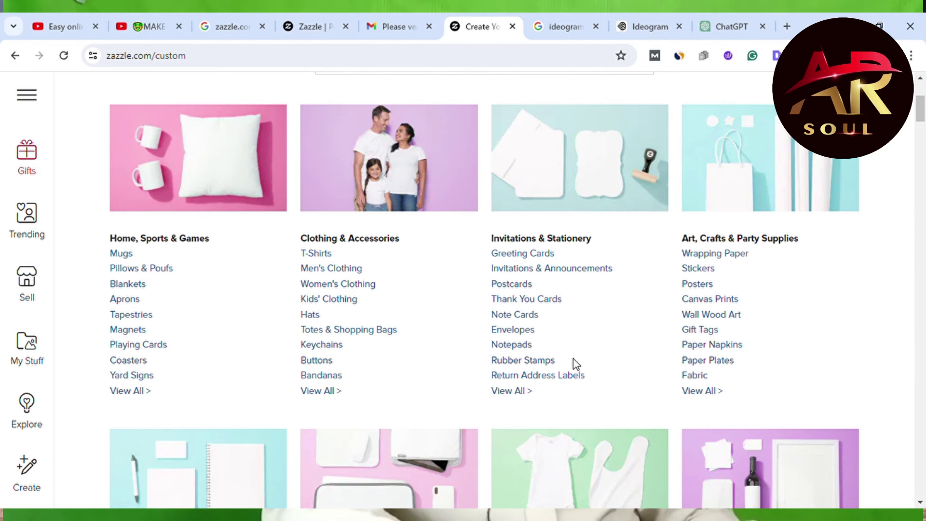
scroll(584, 360, "down", 1)
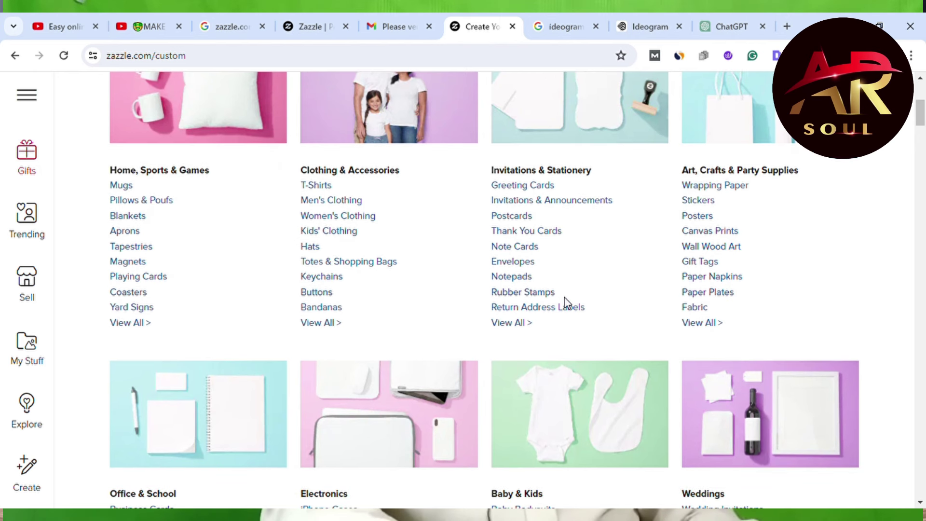
scroll(567, 301, "up", 1)
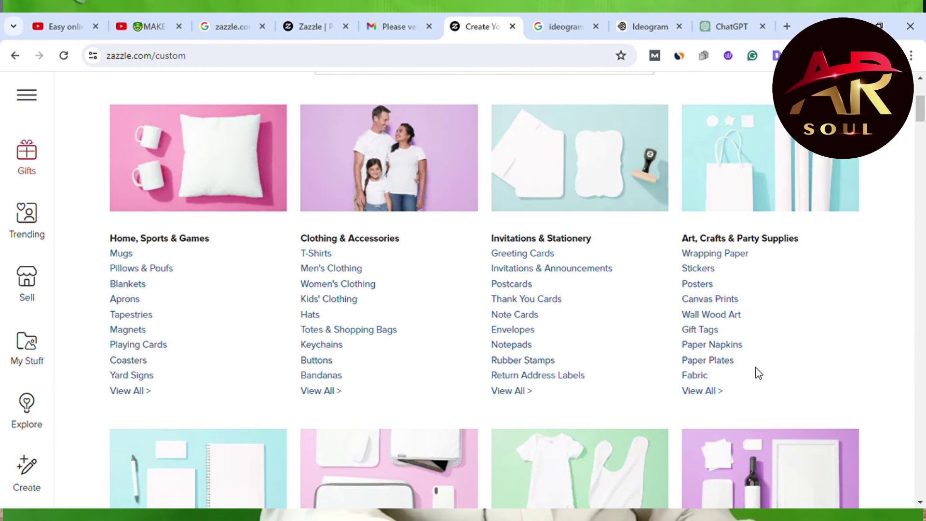
scroll(756, 375, "down", 1)
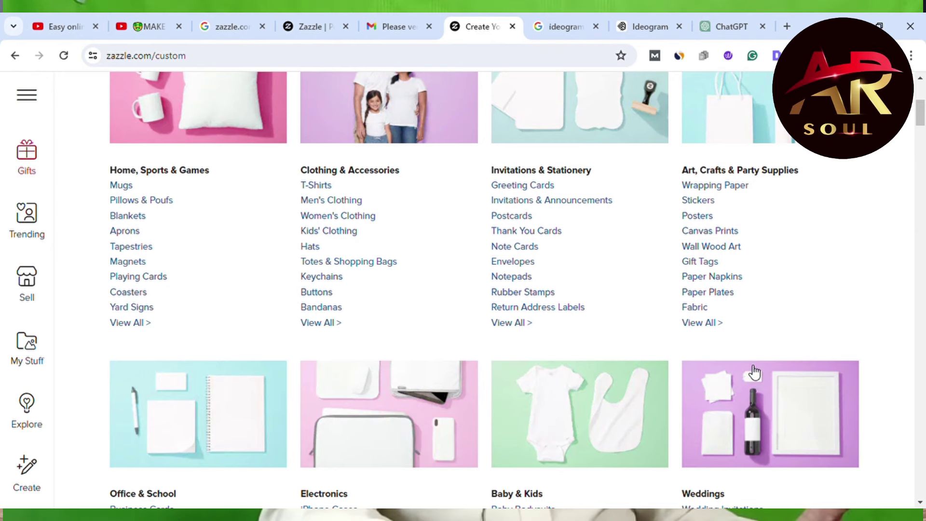
- Review the blank product categories for office and school, electronics, baby and kids, and weddings
scroll(752, 372, "down", 6)
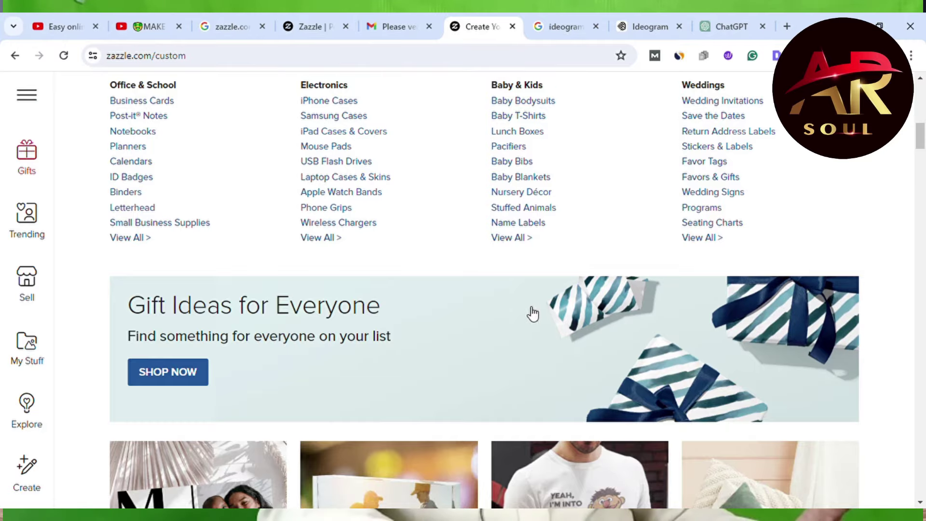
scroll(377, 278, "up", 2)
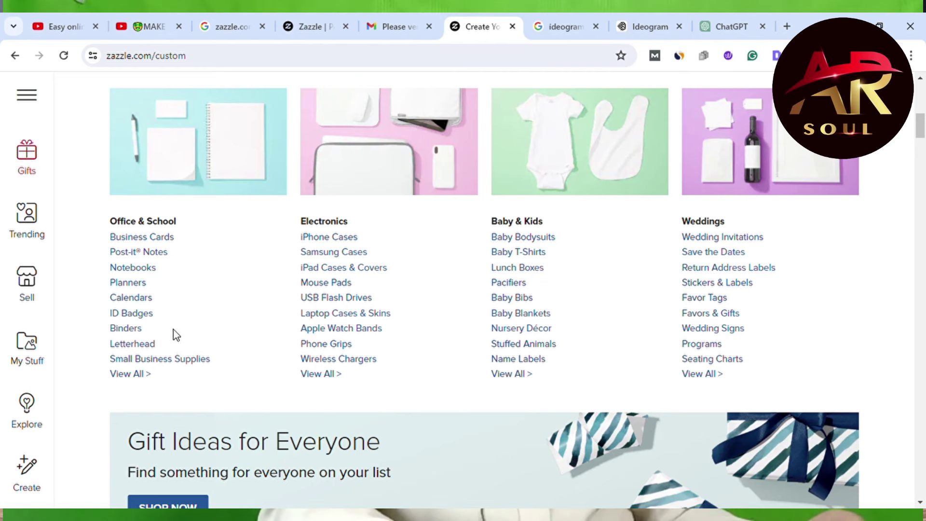
scroll(166, 330, "down", 1)
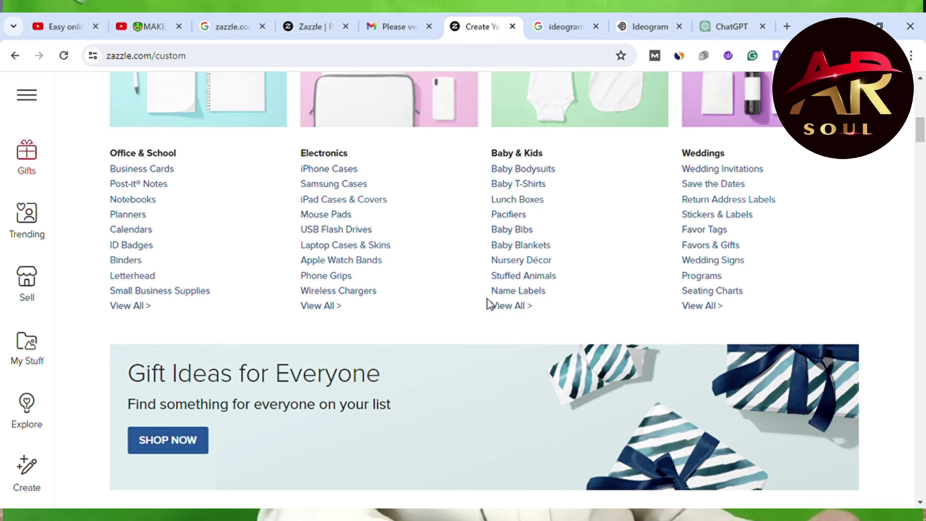
scroll(533, 242, "up", 1)
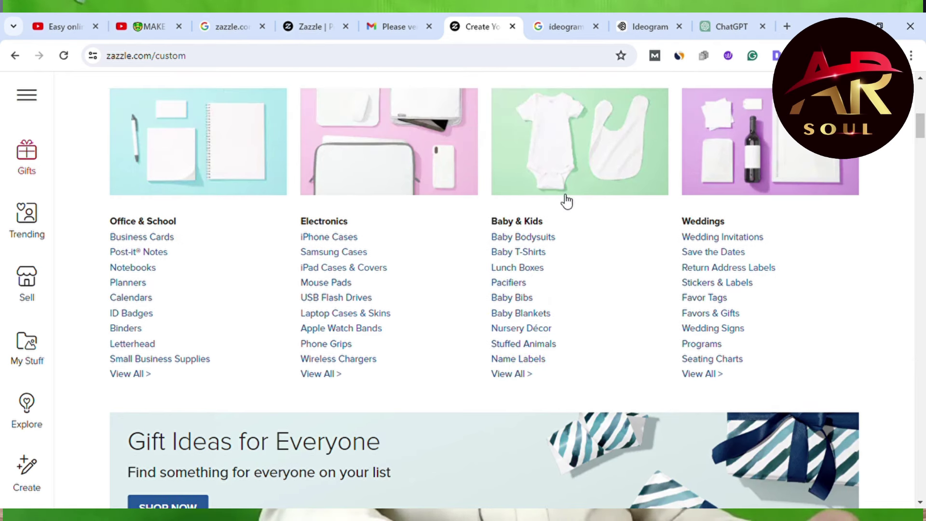
scroll(675, 241, "up", 1)
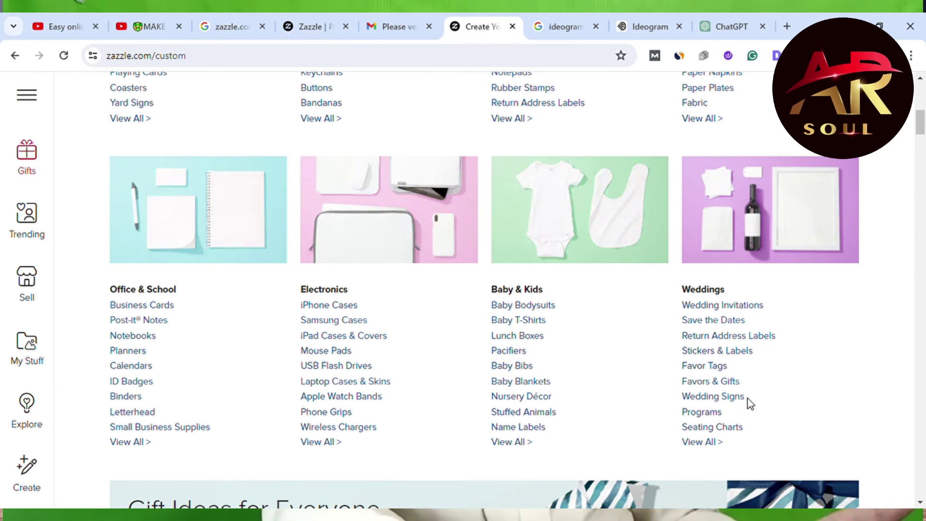
scroll(751, 403, "down", 1)
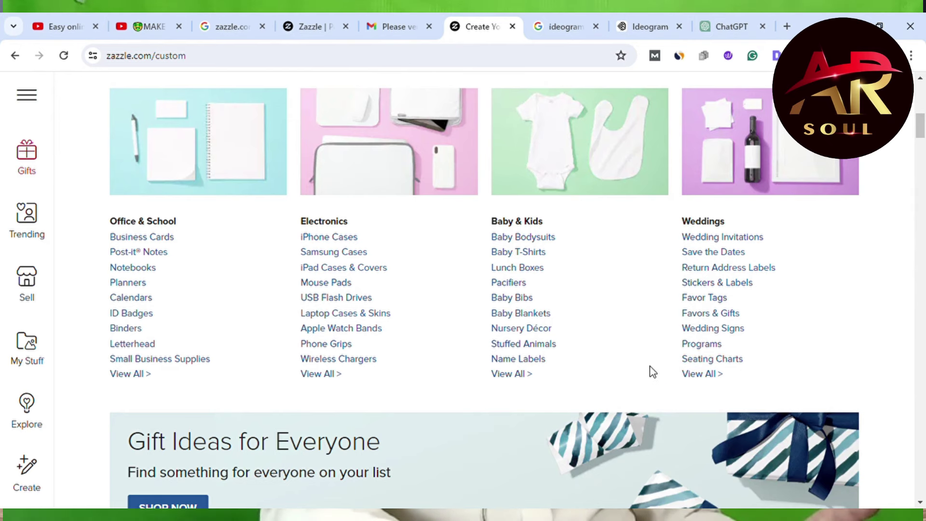
- Look over the first row of categories again, and browse the gift ideas and individual blank products further down the page
scroll(648, 369, "up", 5)
scroll(648, 369, "up", 4)
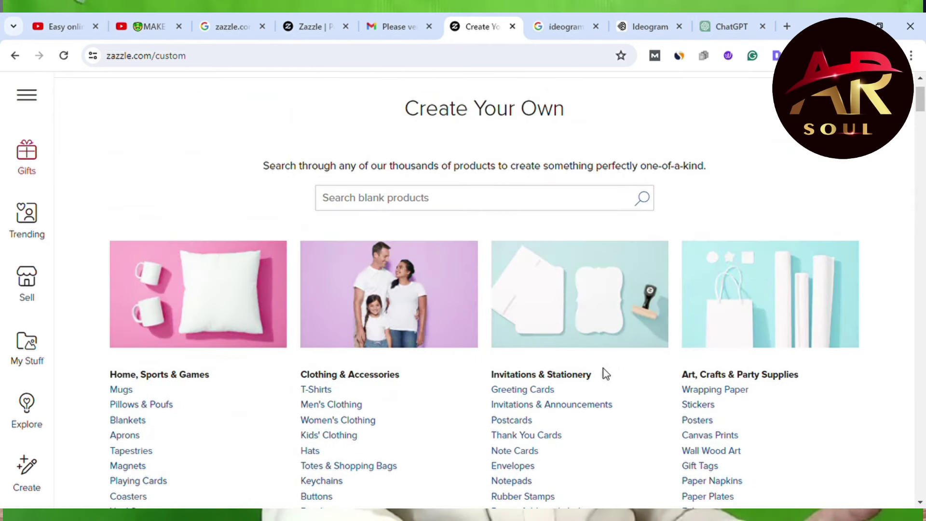
scroll(618, 415, "down", 1)
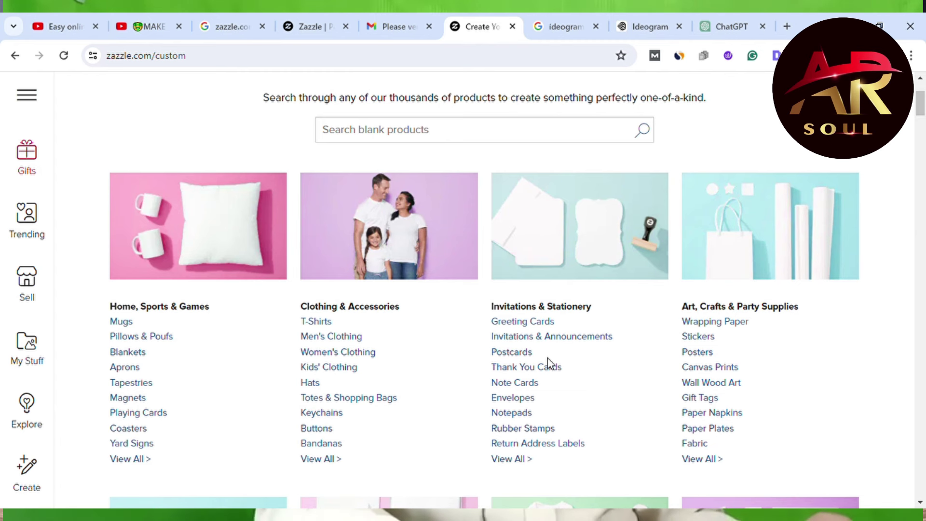
scroll(545, 358, "down", 1)
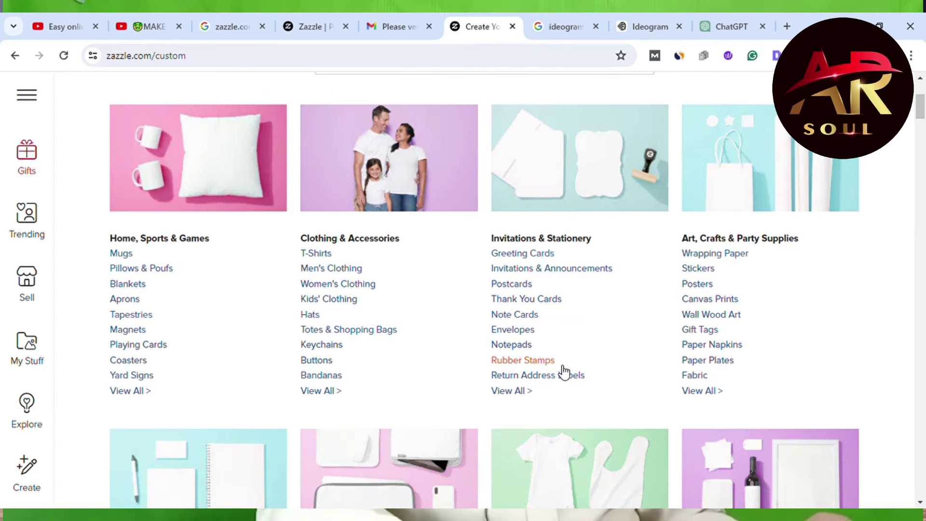
scroll(599, 340, "up", 3)
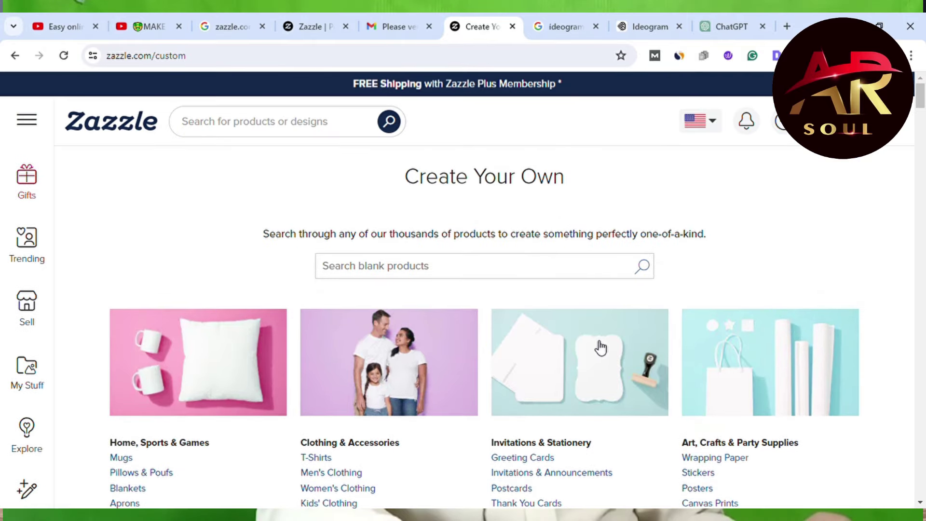
scroll(600, 347, "down", 15)
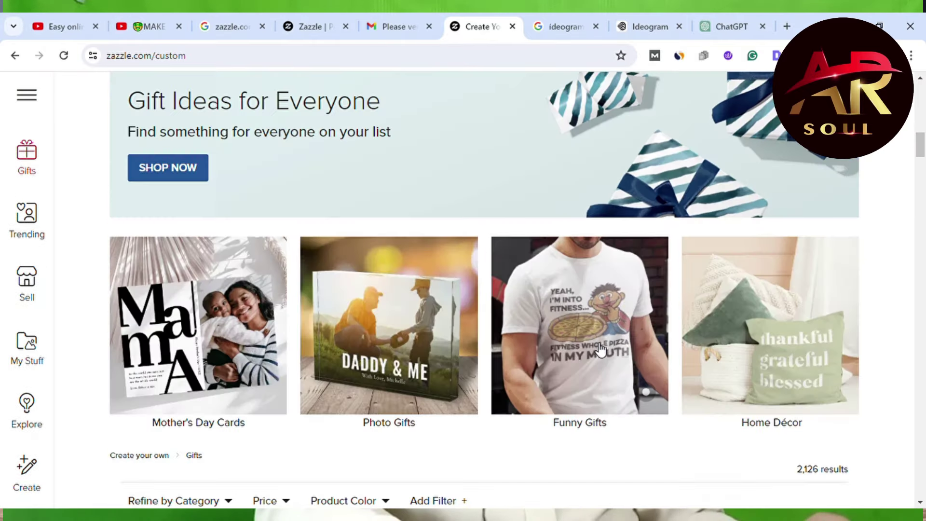
scroll(599, 350, "down", 10)
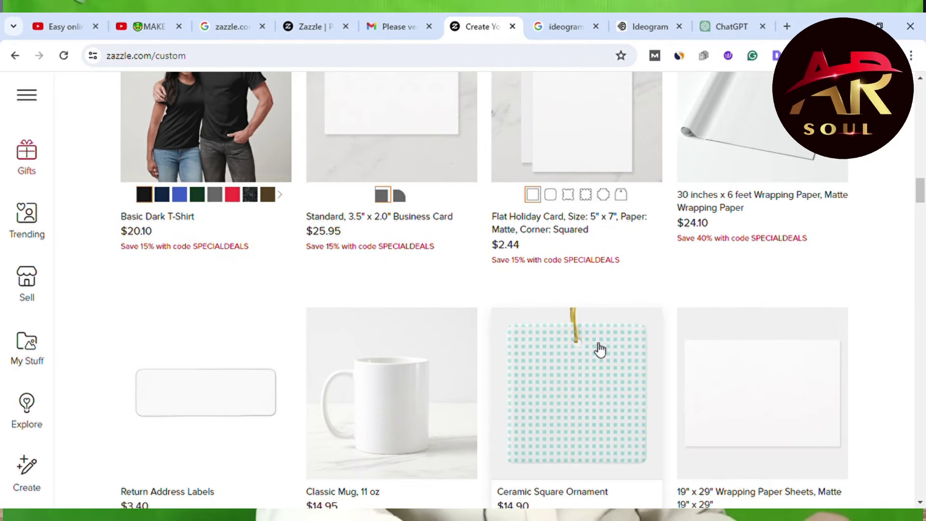
- Find the Classic Mug, 11 oz among the blank products and open its product page
scroll(600, 348, "down", 3)
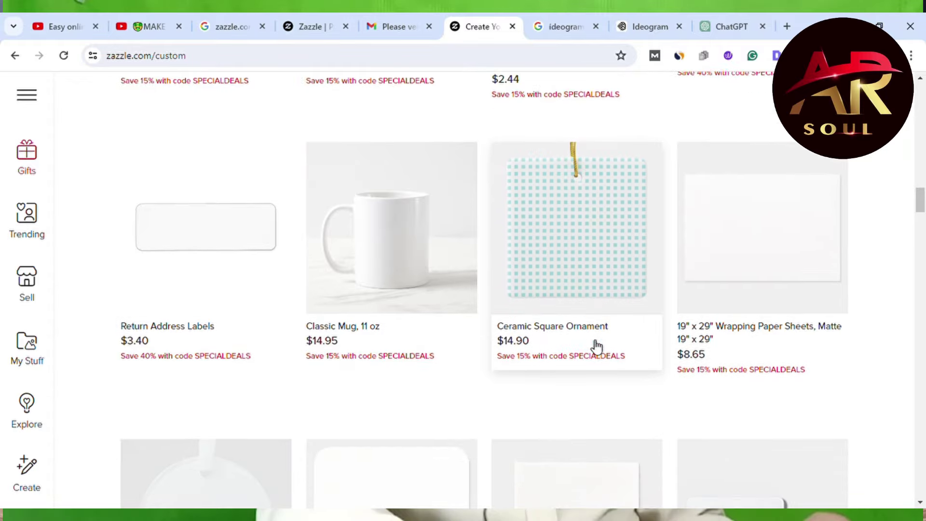
scroll(594, 345, "down", 5)
scroll(594, 346, "up", 5)
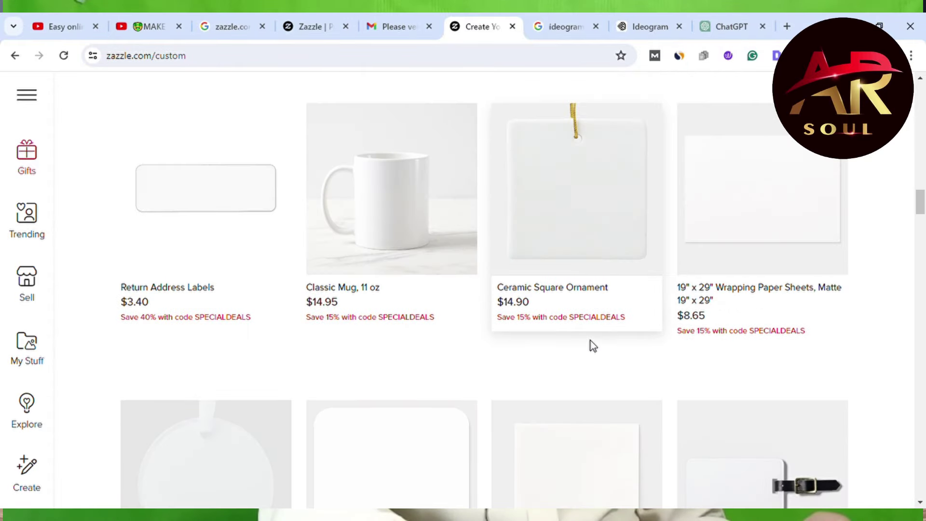
scroll(593, 345, "up", 15)
scroll(594, 345, "down", 6)
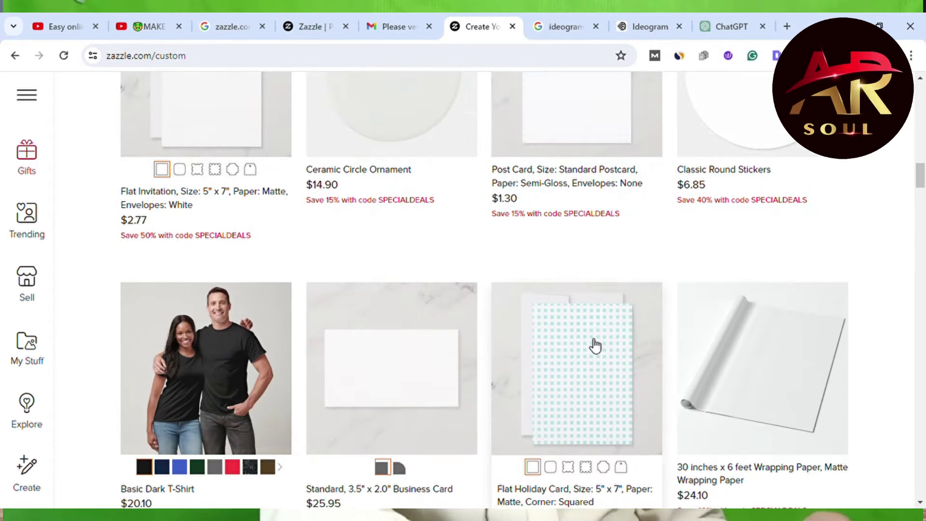
scroll(594, 345, "down", 6)
scroll(596, 333, "down", 1)
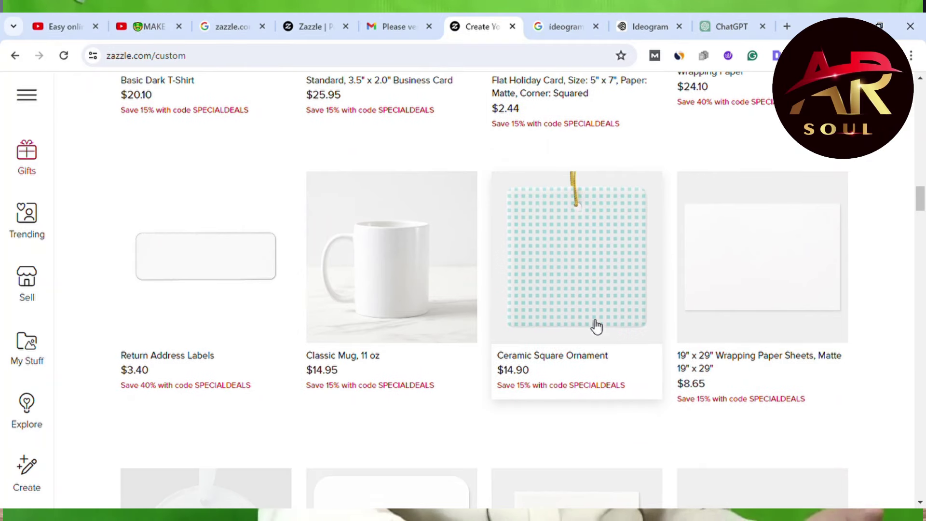
left_click(417, 306)
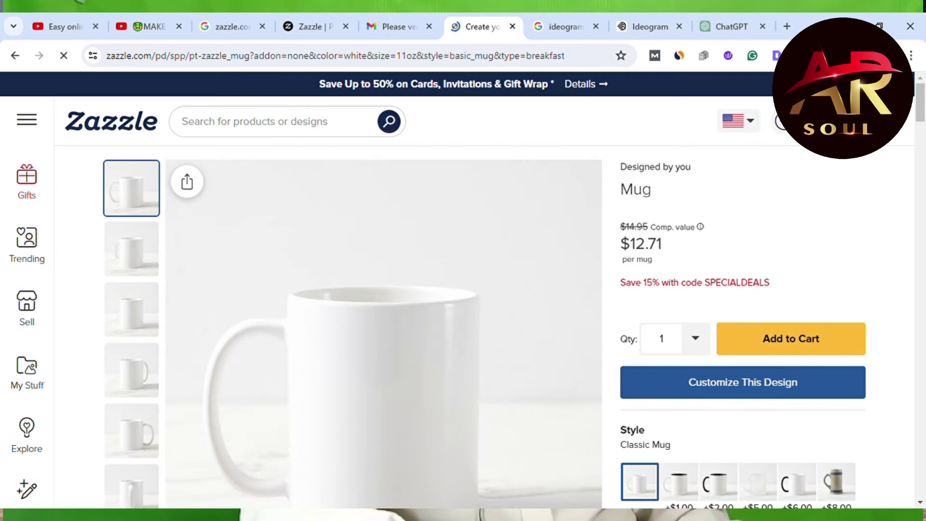
- Check the mug's price and style options, and start customizing its design
scroll(665, 288, "down", 1)
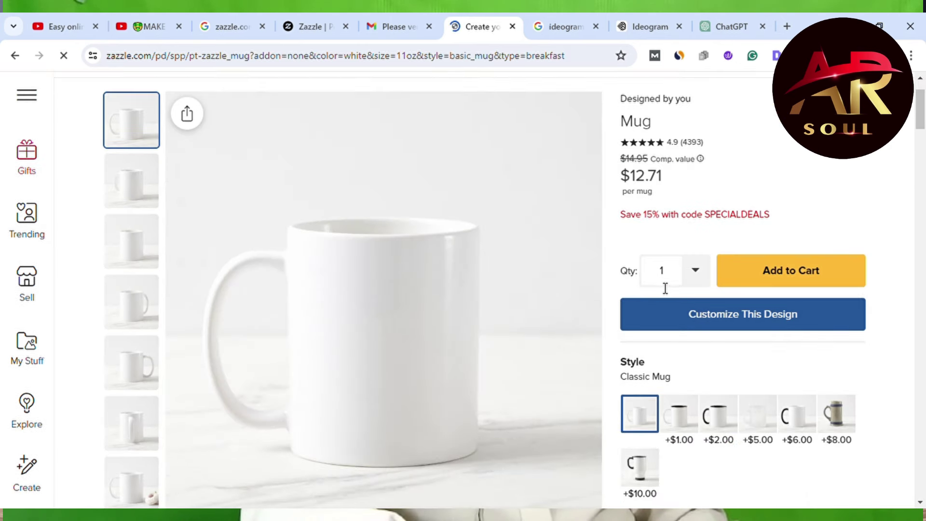
double_click(656, 179)
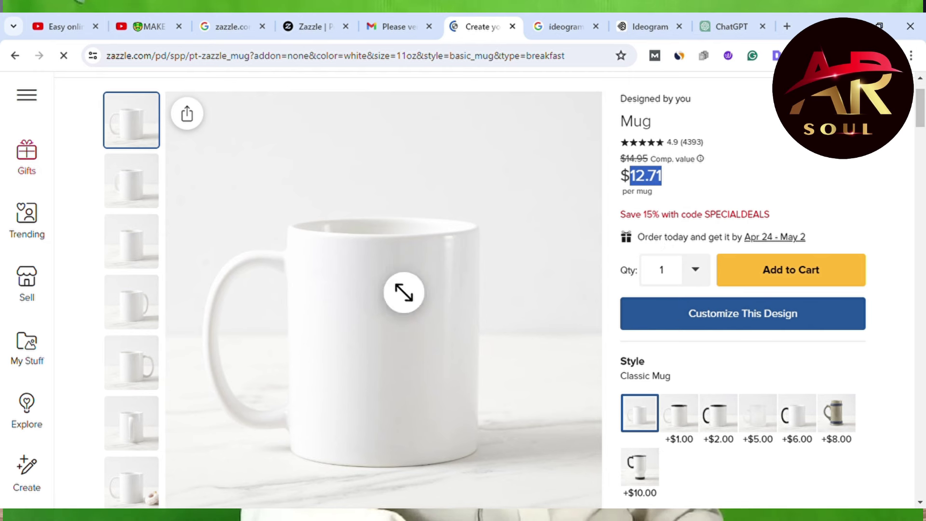
scroll(404, 292, "down", 2)
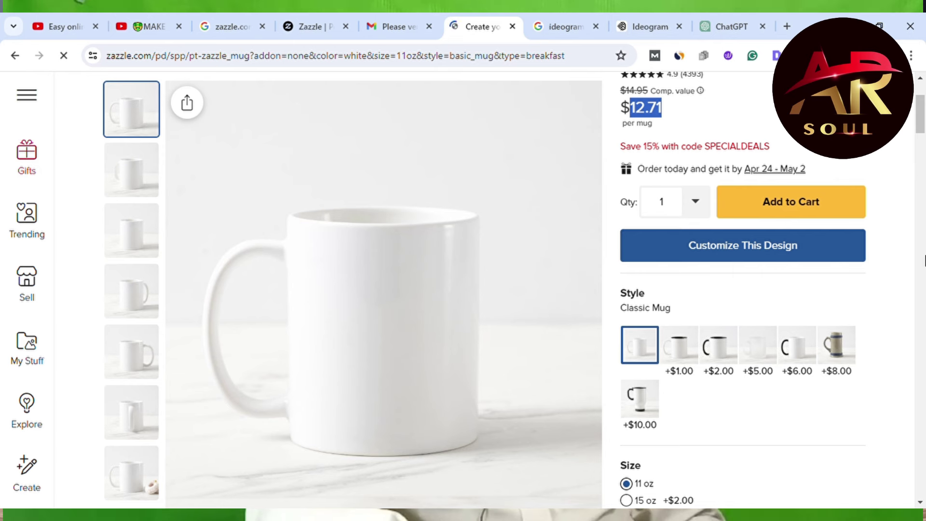
left_click(768, 254)
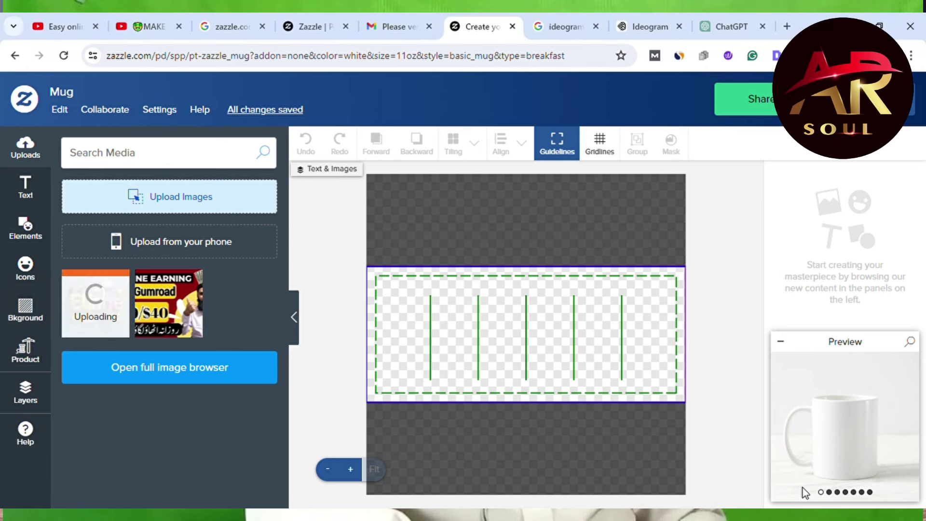
- Add the uploaded blue name artwork to the mug, copy it, and move the original to the left end of the print area
left_click(97, 308)
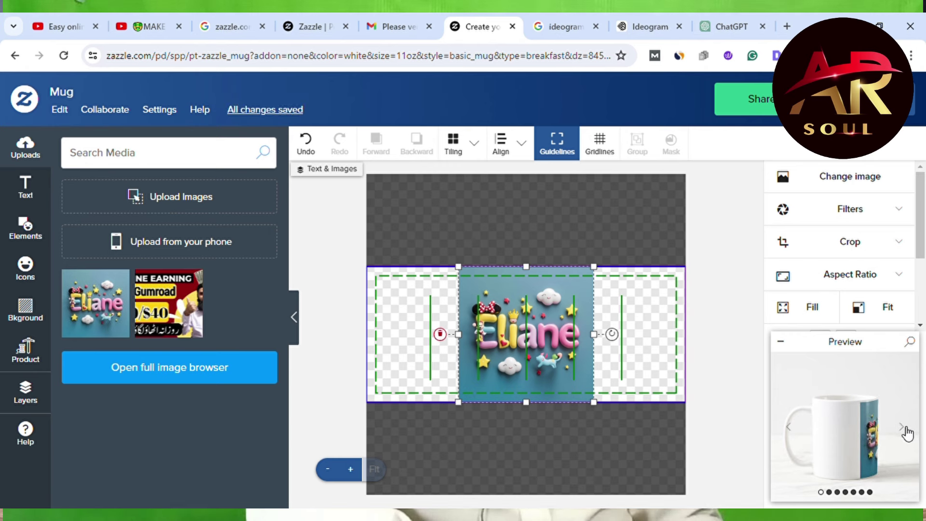
right_click(530, 320)
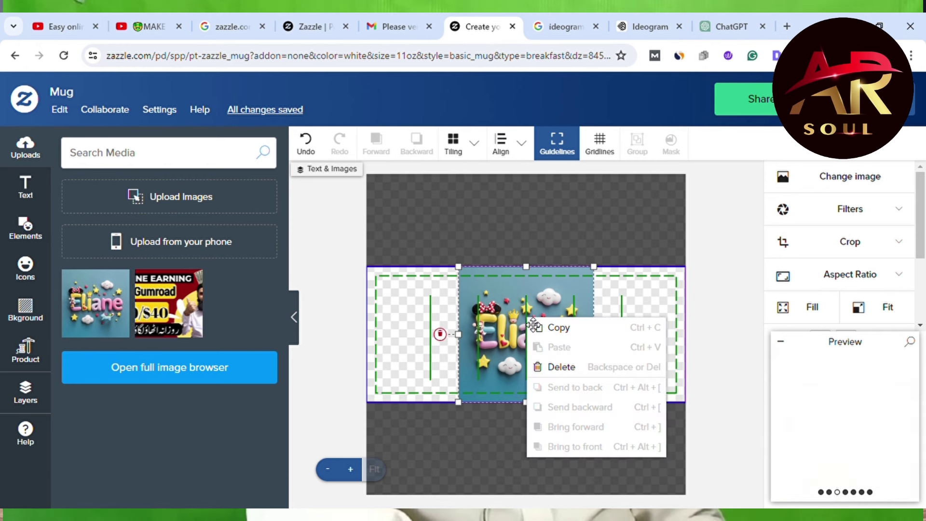
left_click(559, 328)
left_click_drag(534, 330, 454, 330)
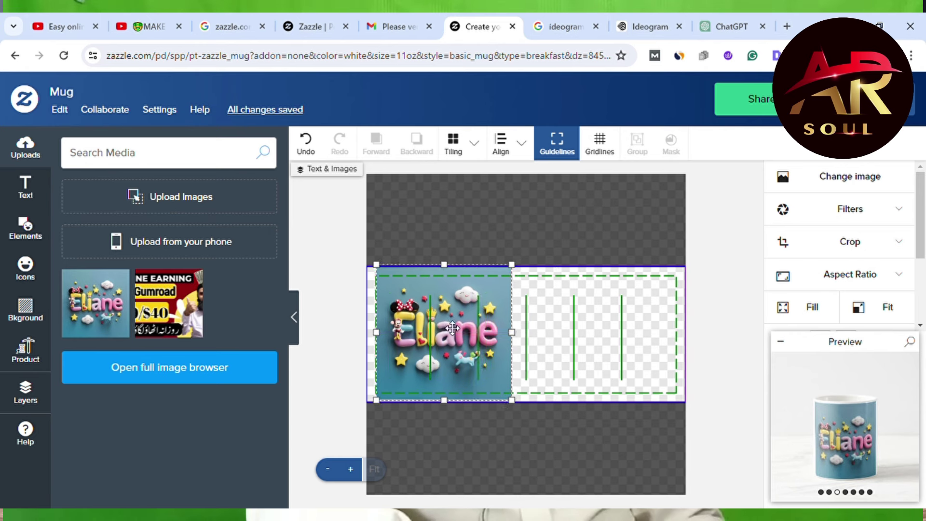
- Paste a second copy of the artwork, place it in the right half of the print area, and check the mug preview
right_click(590, 322)
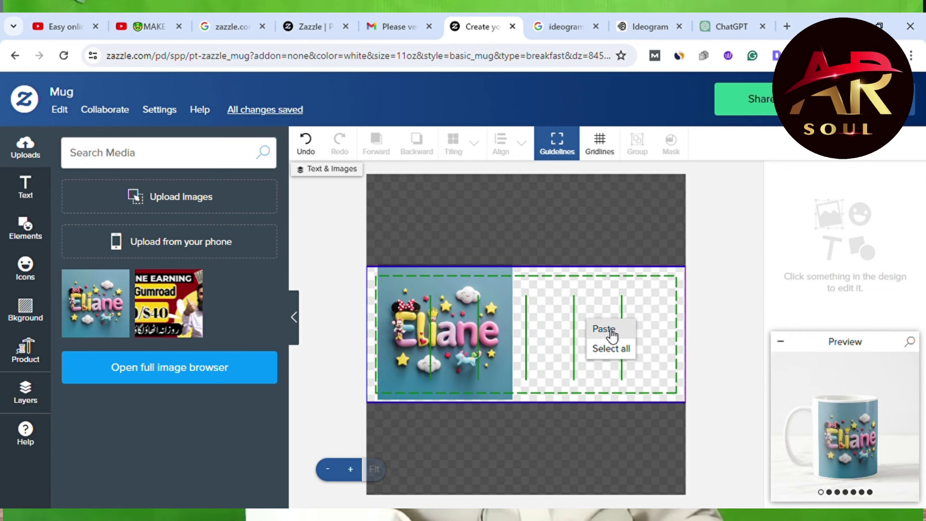
left_click(603, 330)
left_click_drag(561, 334, 635, 334)
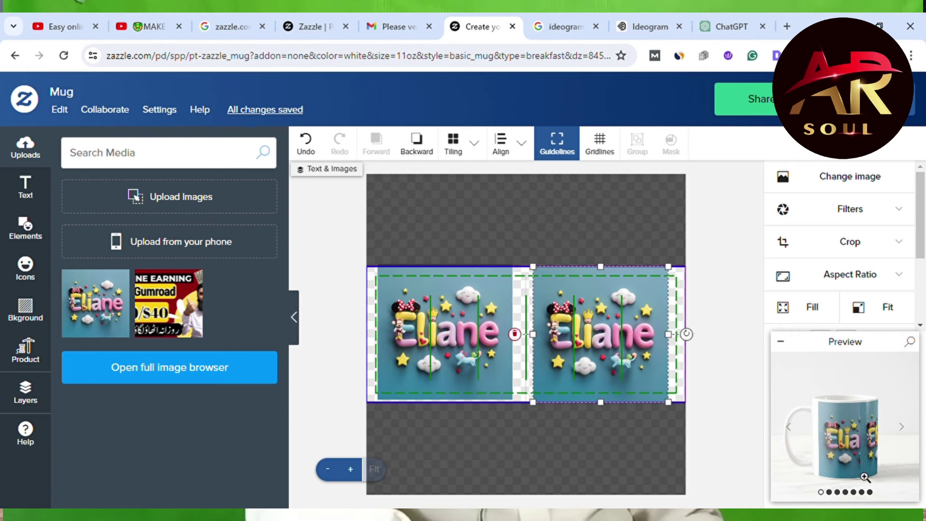
left_click(907, 429)
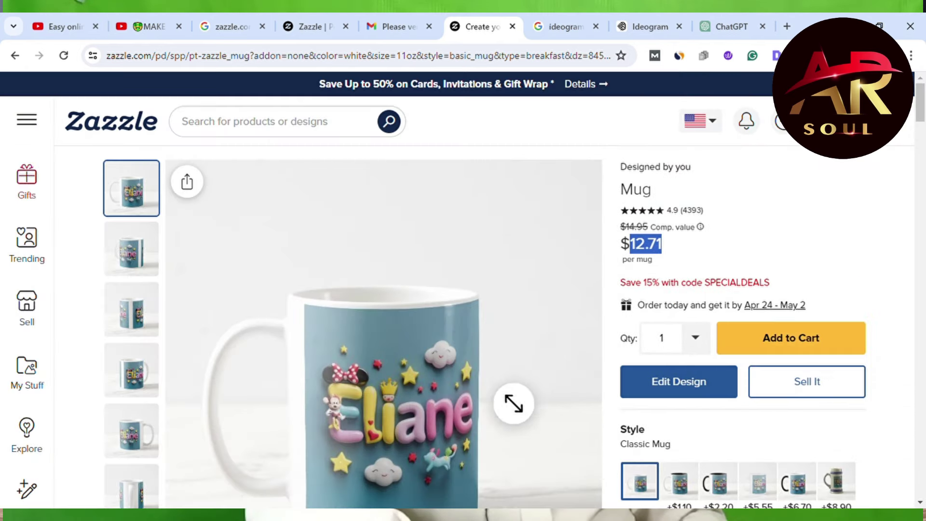
- Review the finished mug's style and size options and inspect its product images from the different angles
scroll(471, 275, "down", 3)
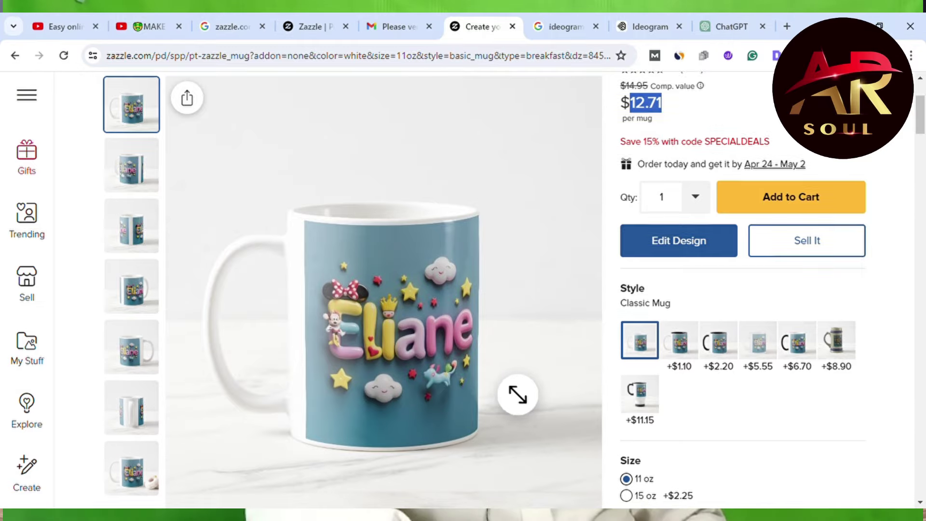
scroll(517, 395, "down", 5)
scroll(581, 253, "up", 2)
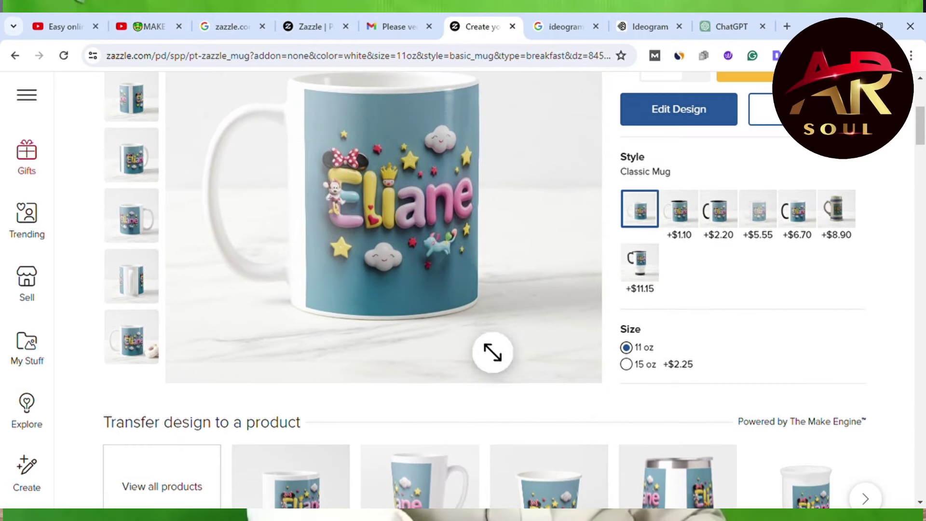
scroll(116, 289, "up", 1)
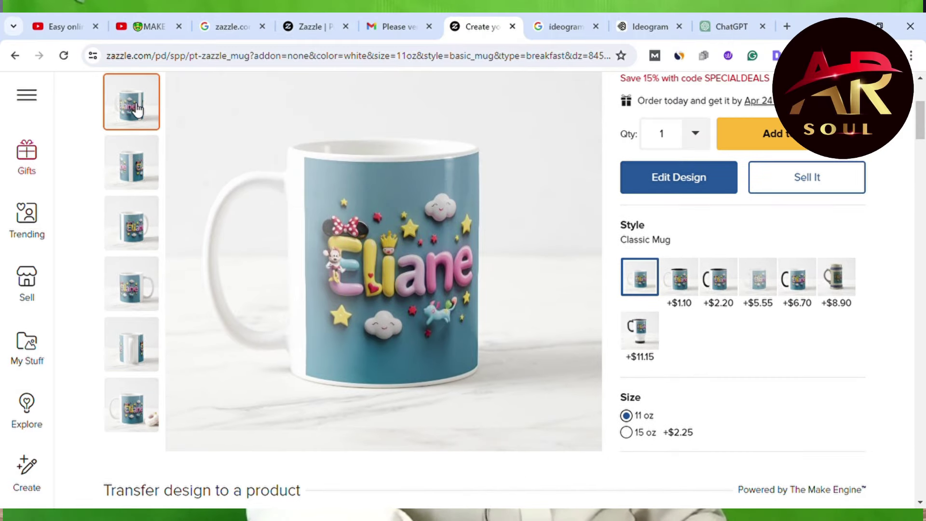
left_click(129, 157)
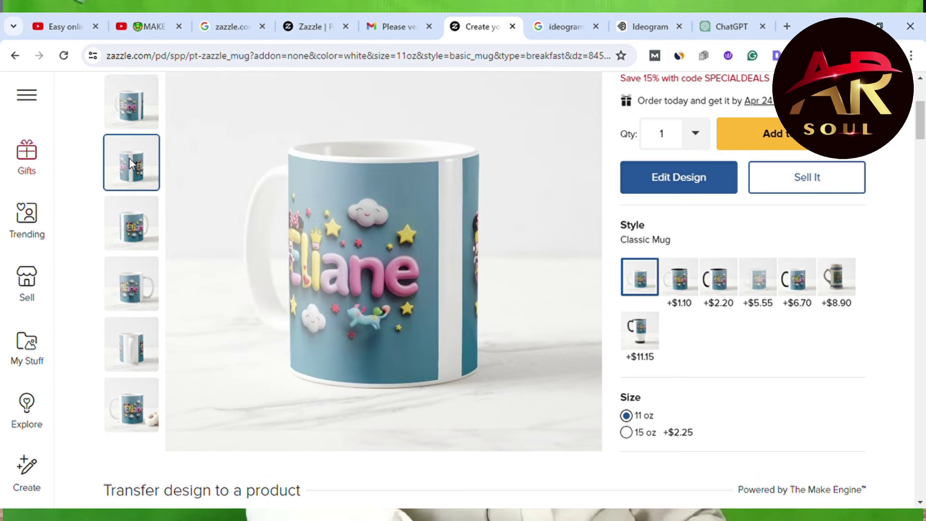
left_click(141, 237)
left_click(151, 301)
left_click(123, 357)
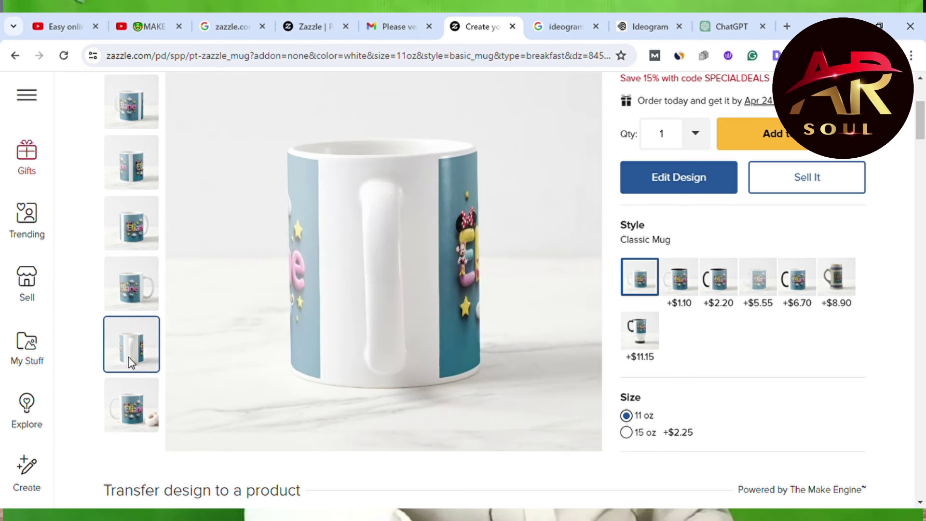
left_click(148, 423)
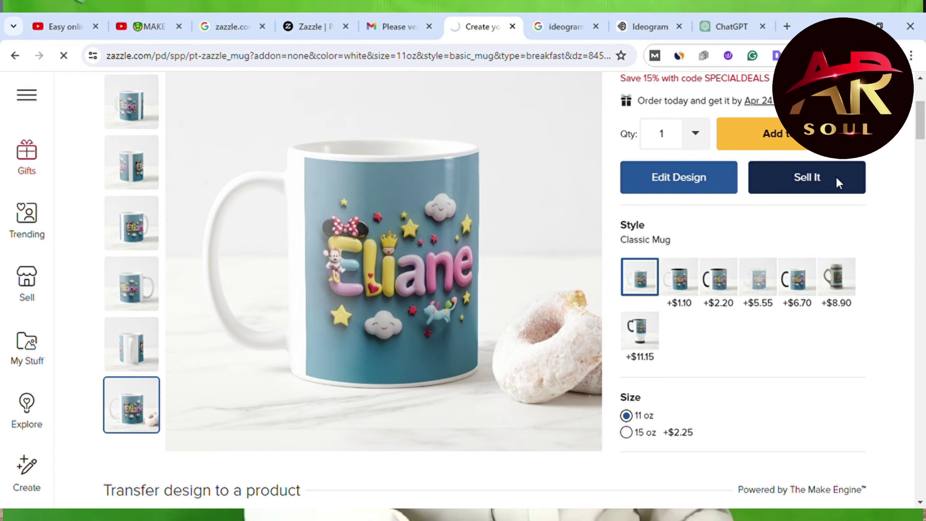
- Give the mug being posted for sale the title "Coffee Mug"
scroll(498, 294, "down", 1)
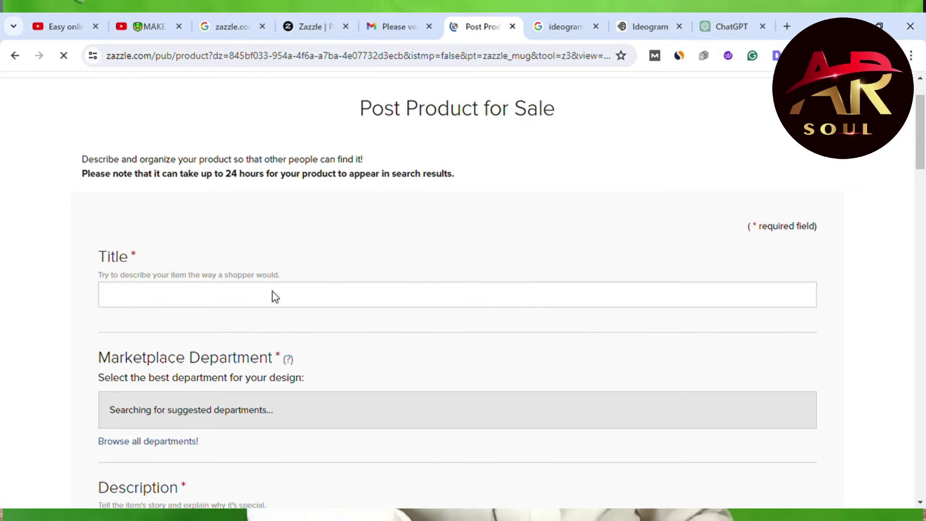
left_click(147, 298)
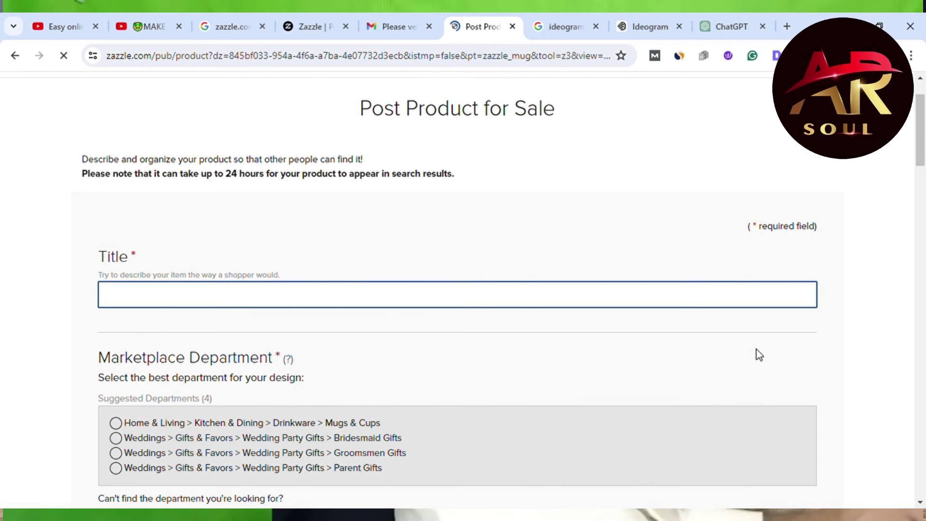
type("Co")
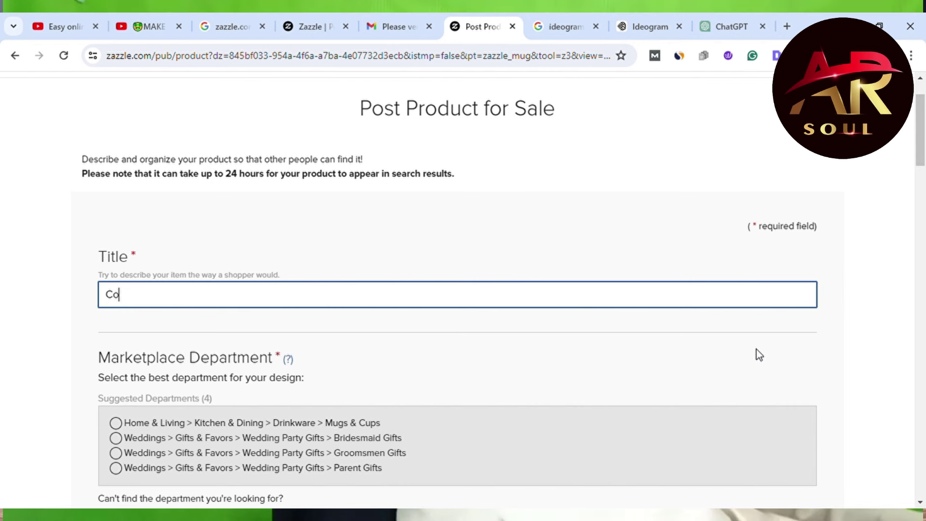
type("ffee Mug")
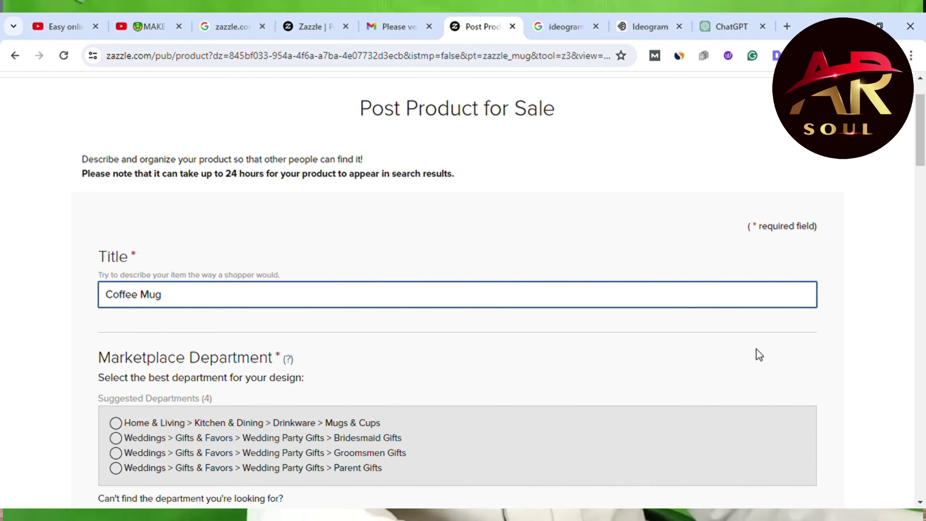
- Choose Home & Living > Kitchen & Dining > Drinkware > Mugs & Cups as the mug's marketplace department
scroll(331, 362, "down", 2)
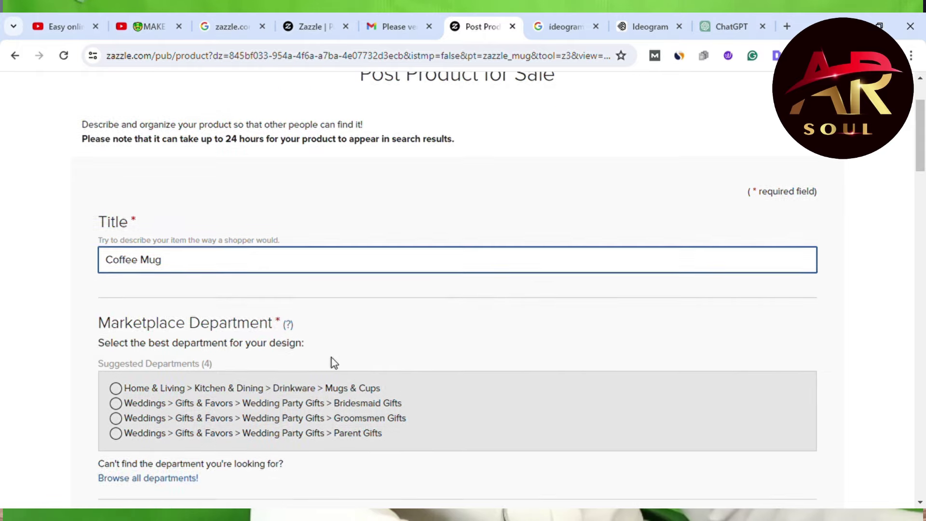
left_click(182, 371)
scroll(322, 372, "down", 1)
scroll(322, 371, "down", 1)
left_click(128, 289)
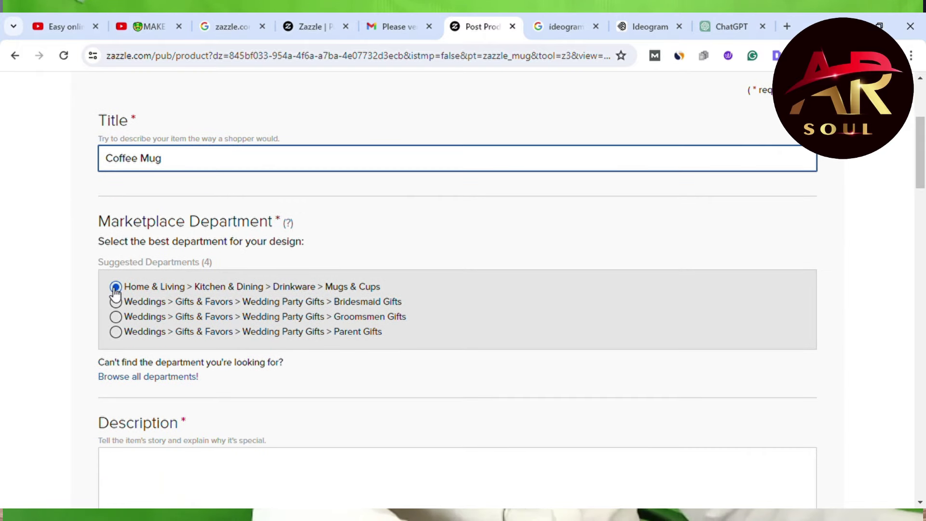
left_click(129, 319)
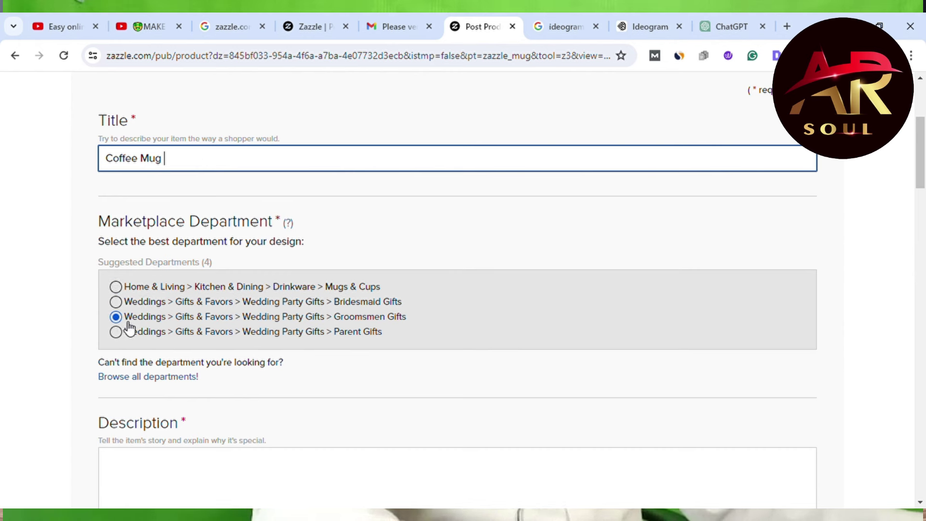
left_click(128, 292)
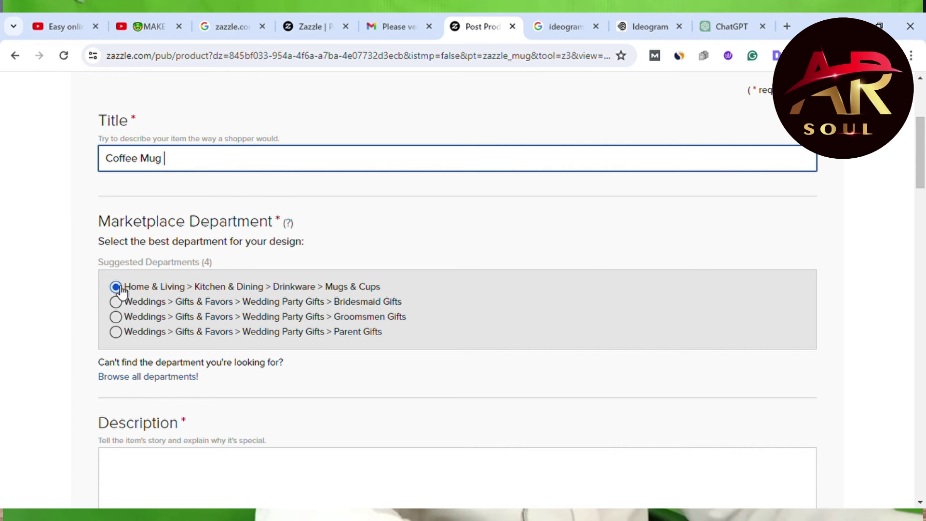
left_click(122, 292)
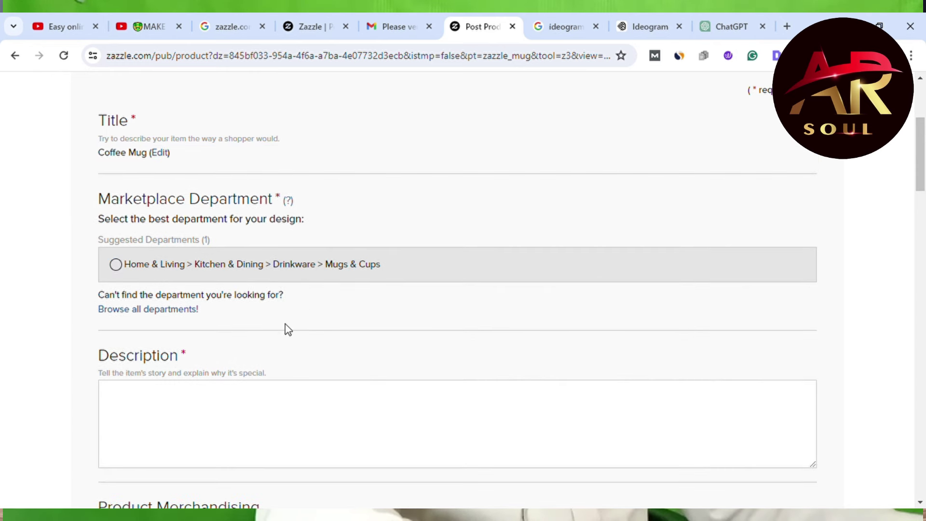
- Open the mug's product description for editing
scroll(338, 333, "down", 4)
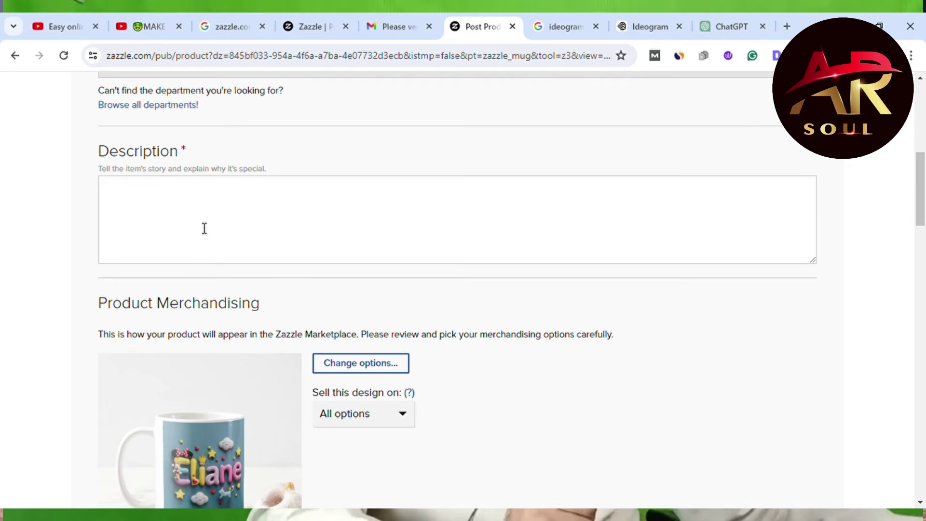
left_click(204, 228)
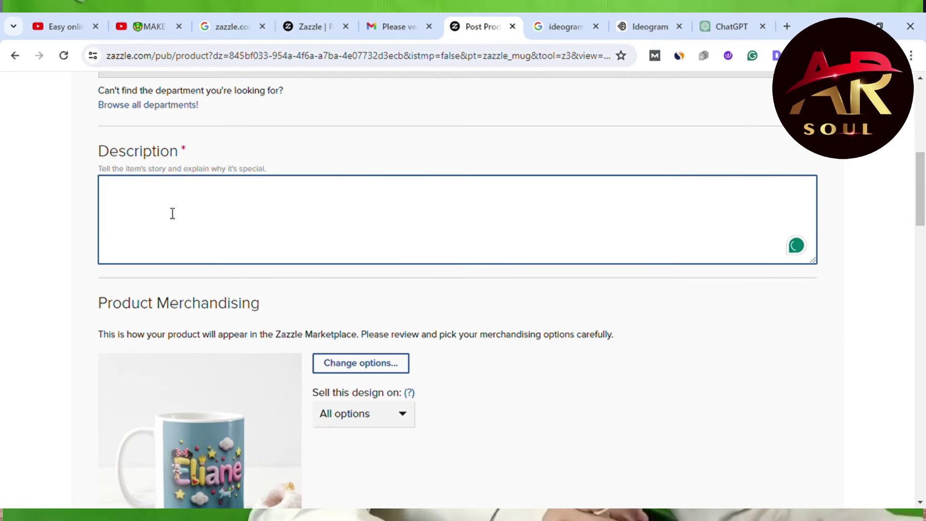